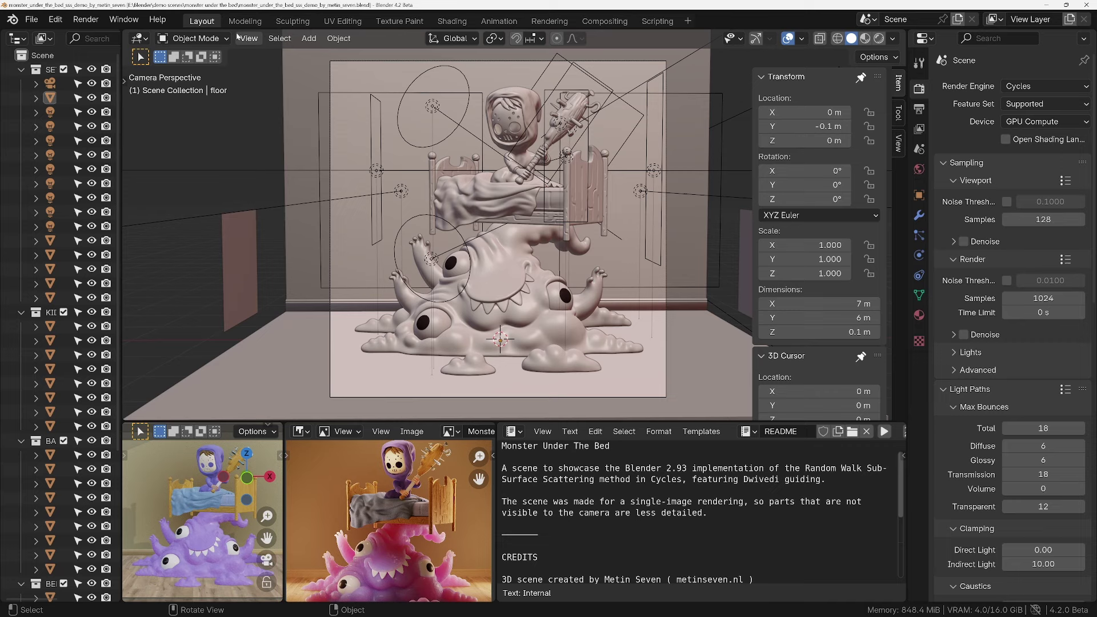
Switch to the Compositing workspace and briefly check the System preferences
{"action": "left_click", "coordinate": [604, 21]}
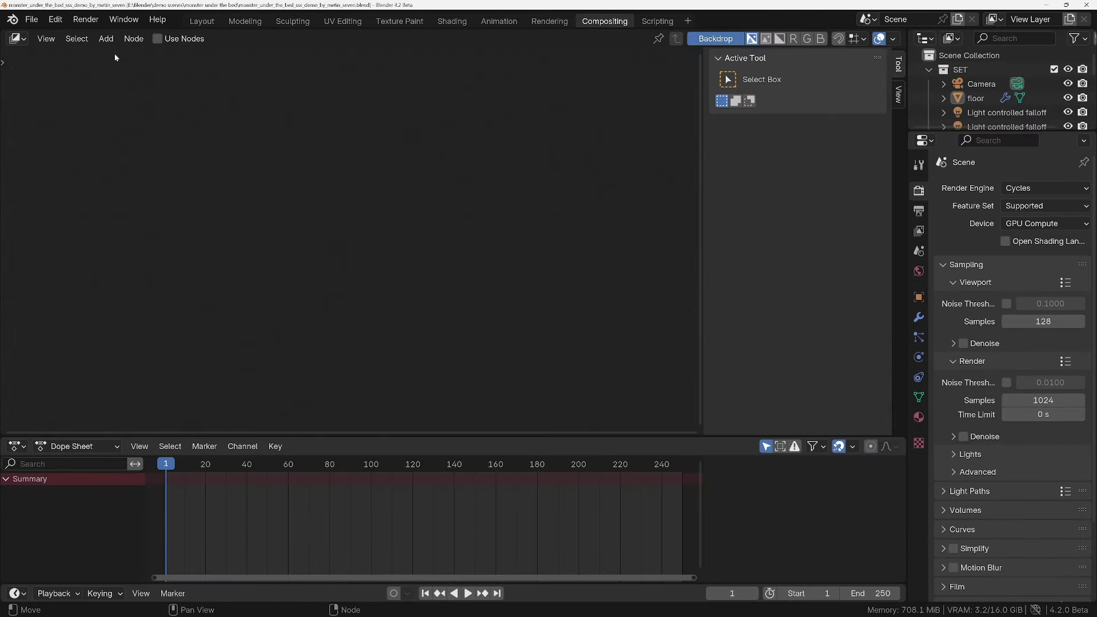
{"action": "left_click", "coordinate": [54, 21]}
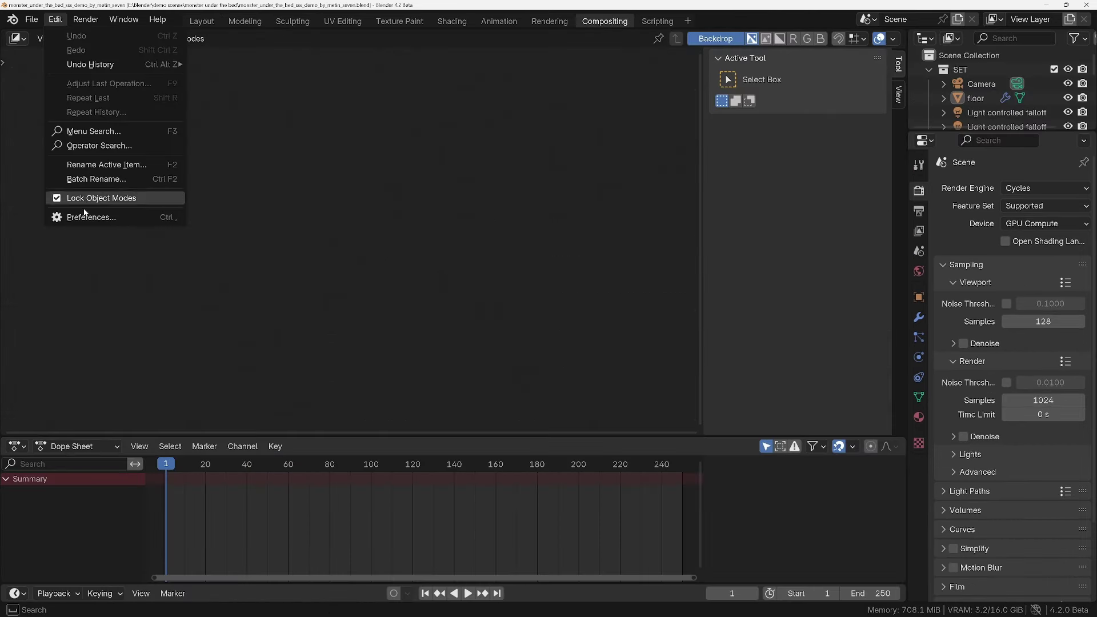
{"action": "left_click", "coordinate": [86, 216]}
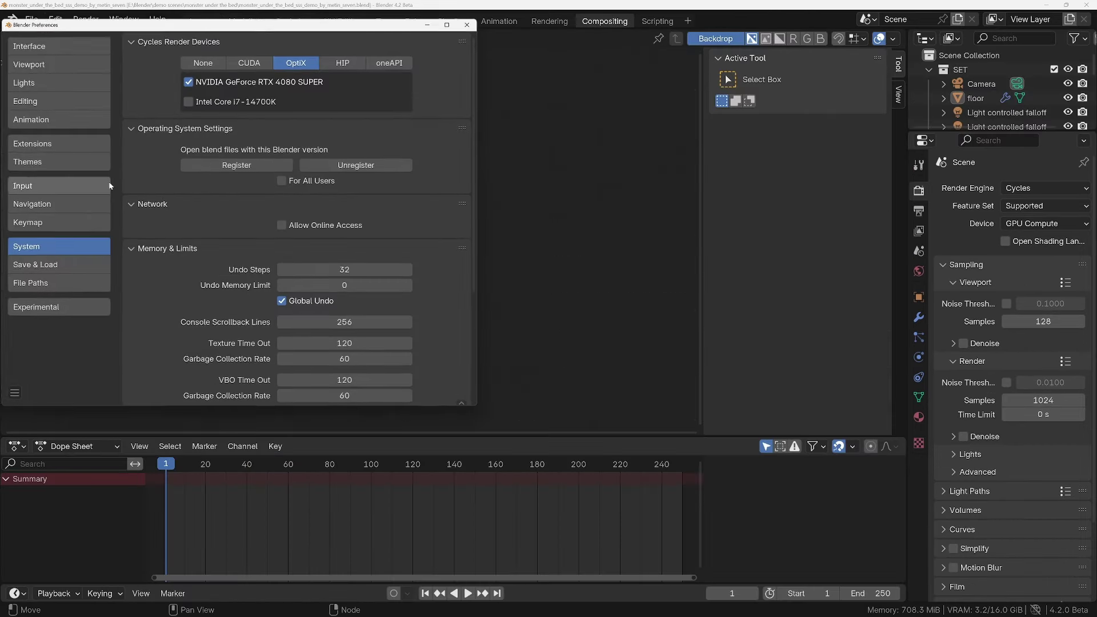
{"action": "left_click", "coordinate": [468, 22]}
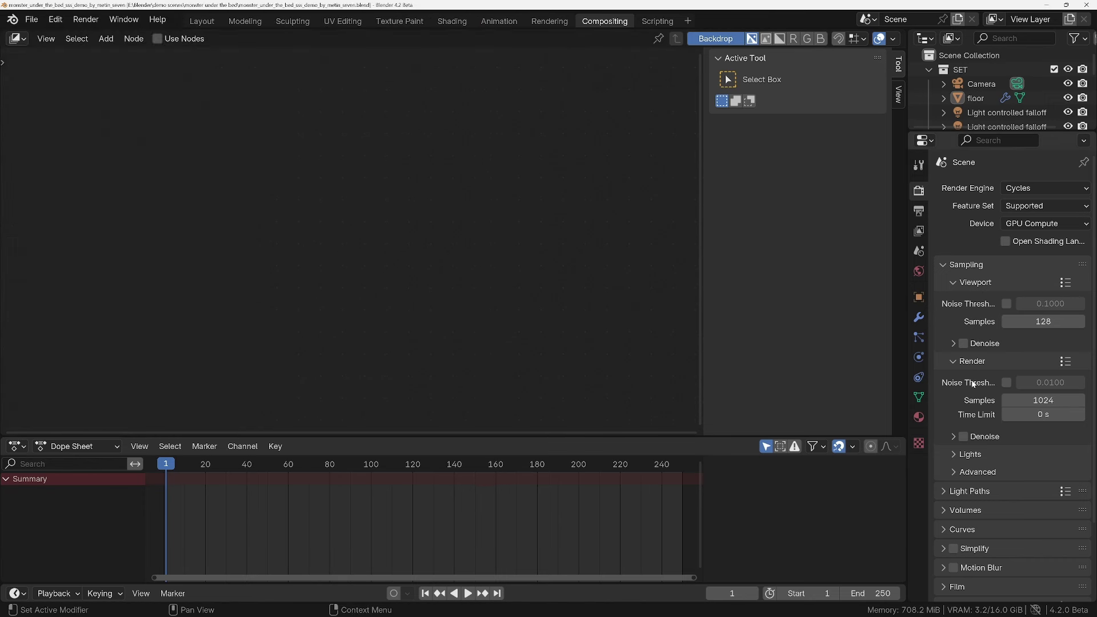
Turn on final-render denoising with GPU use in Render Properties
{"action": "left_click", "coordinate": [951, 436]}
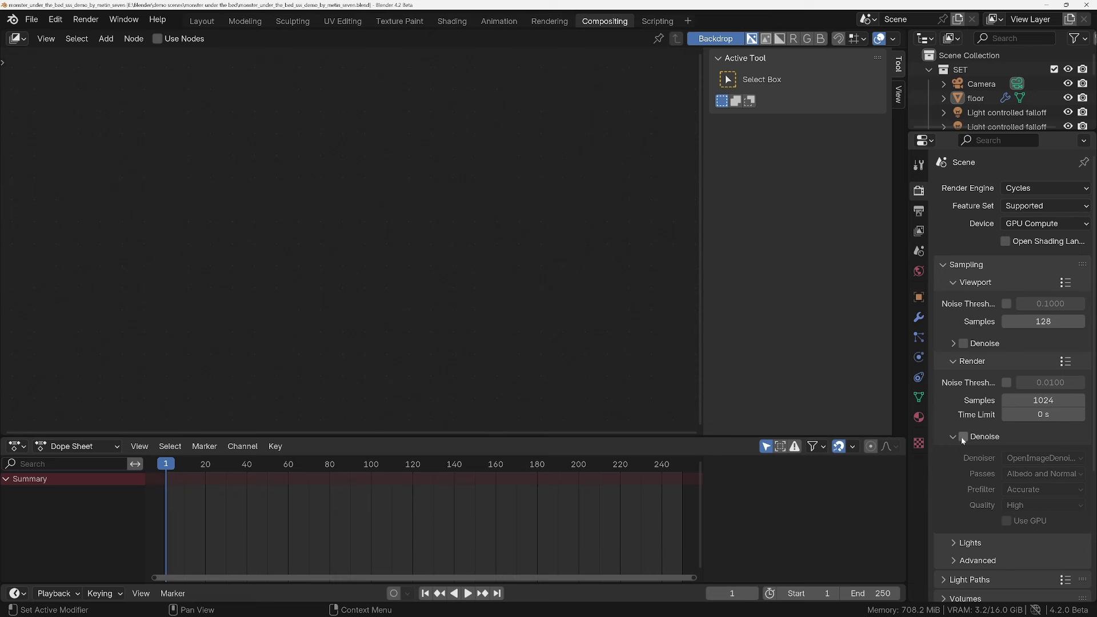
{"action": "left_click", "coordinate": [964, 436]}
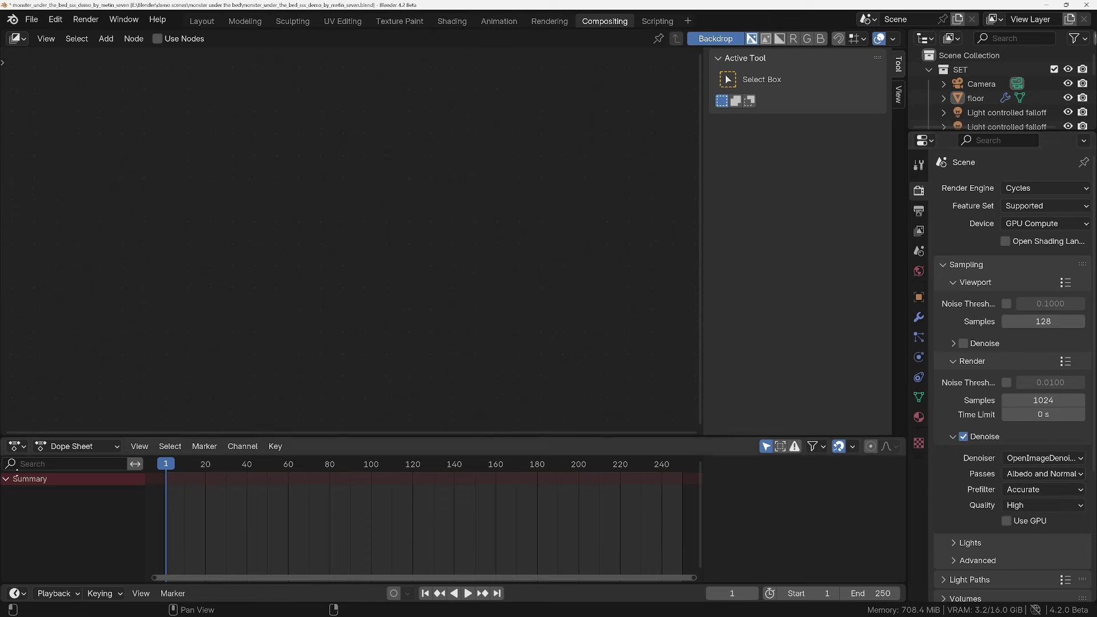
{"action": "scroll", "coordinate": [987, 508], "scroll_direction": "down", "scroll_amount": 2}
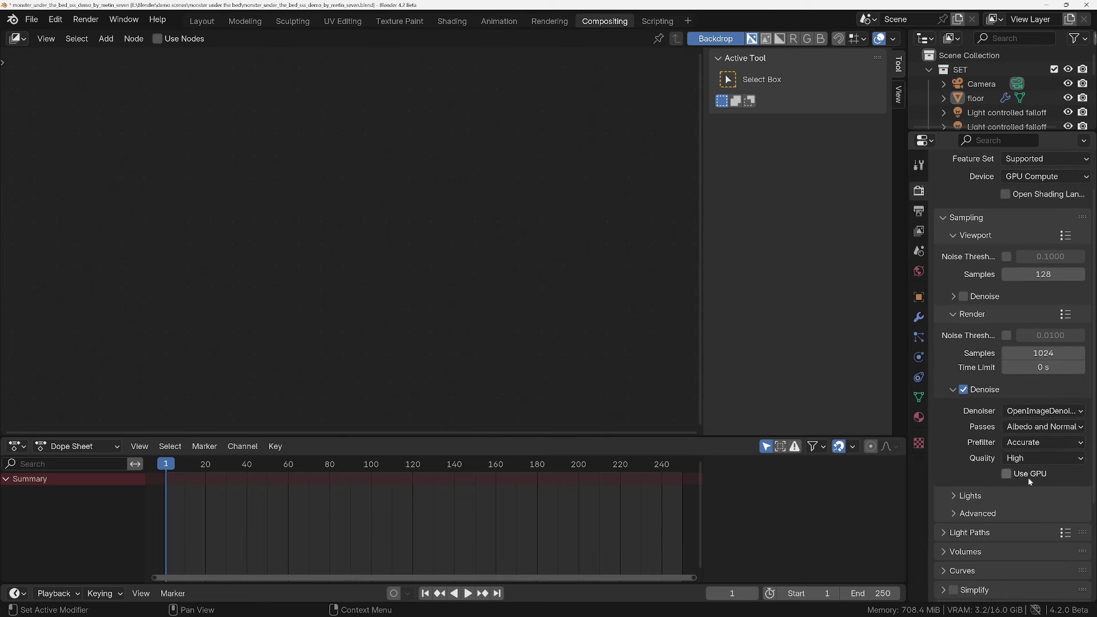
Enable compositing nodes, render the current frame, and link a viewer to the render output
{"action": "left_click", "coordinate": [158, 39]}
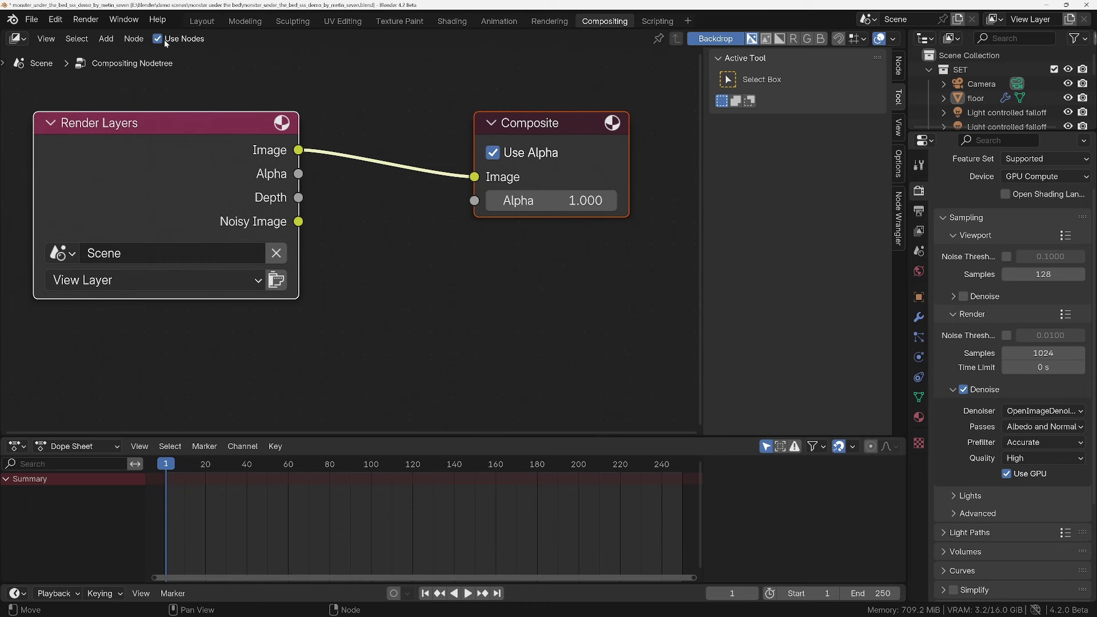
{"action": "left_click", "coordinate": [85, 22]}
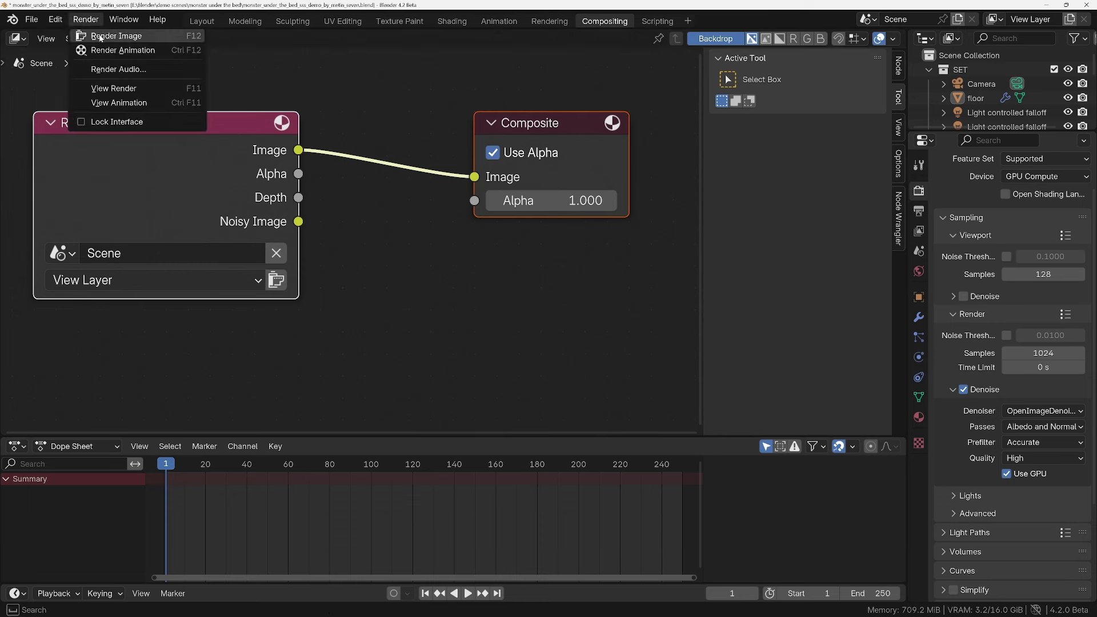
{"action": "left_click", "coordinate": [104, 37]}
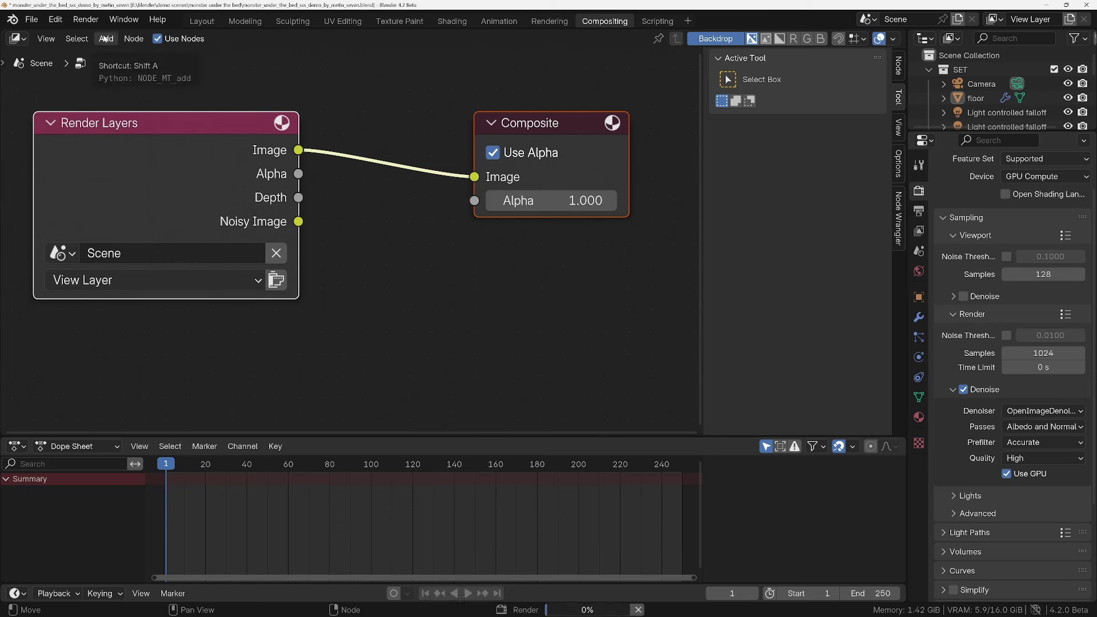
{"action": "scroll", "coordinate": [289, 211], "scroll_direction": "down", "scroll_amount": 4}
{"action": "left_click", "coordinate": [261, 198], "text": "ctrl+shift"}
{"action": "middle_click_drag", "start_coordinate": [261, 197], "coordinate": [107, 330]}
Turn the Outliner area into an enlarged Image Editor showing Render Result
{"action": "left_click", "coordinate": [924, 38]}
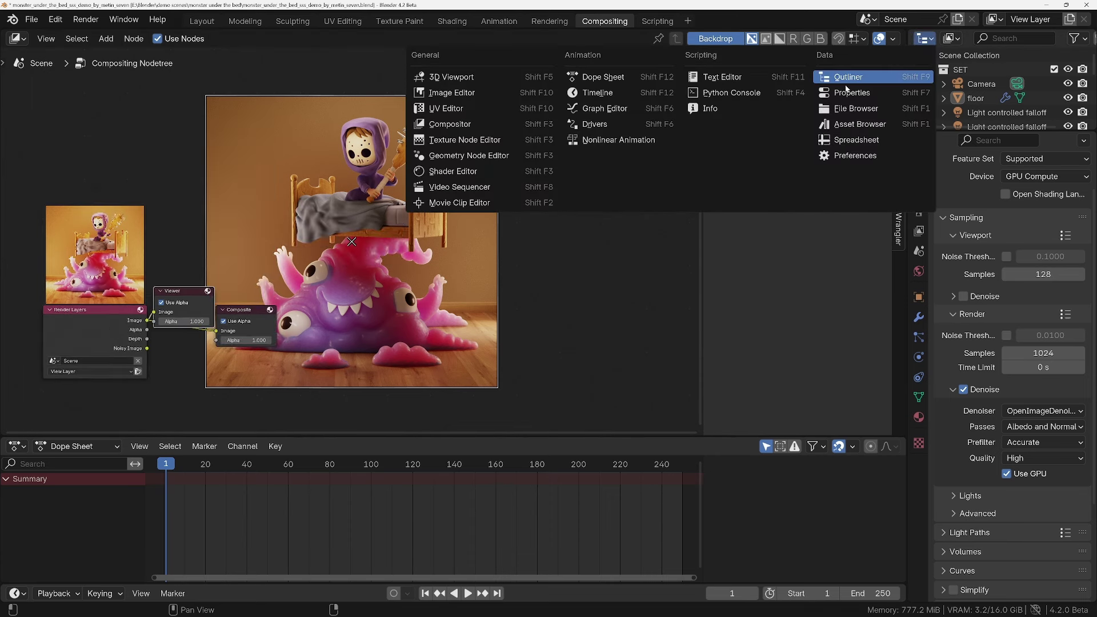
{"action": "left_click", "coordinate": [451, 93]}
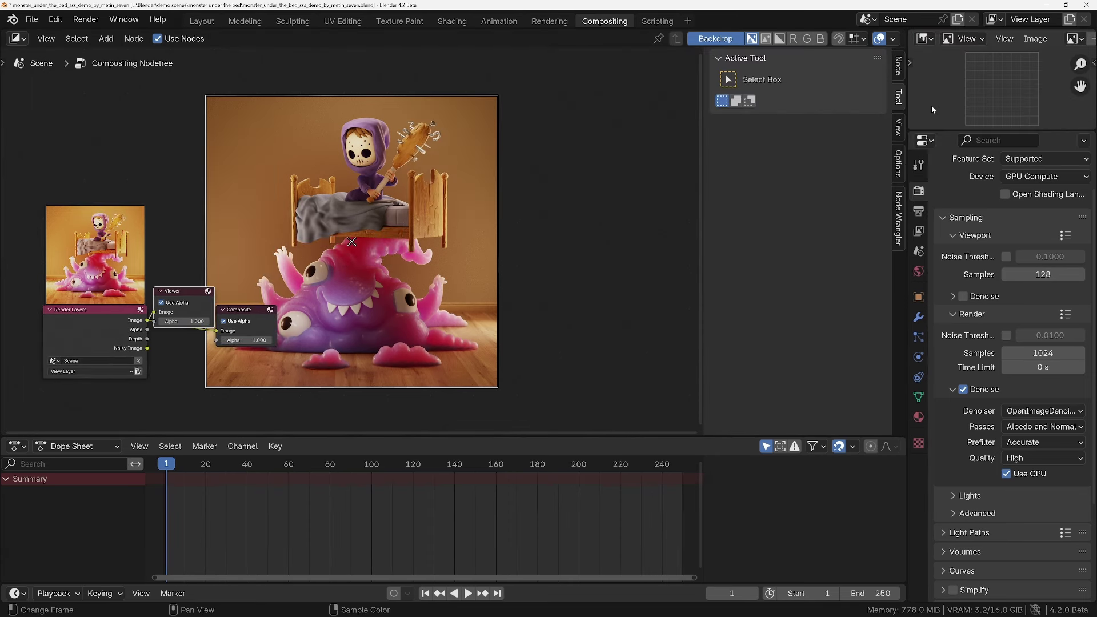
{"action": "left_click", "coordinate": [1074, 39]}
{"action": "left_click", "coordinate": [974, 131]}
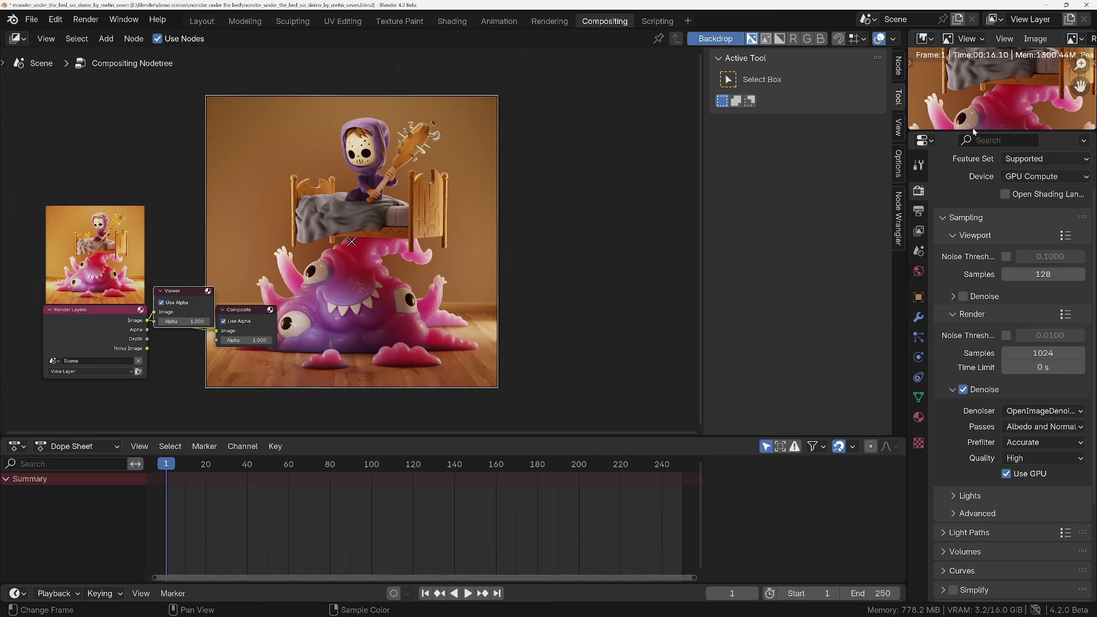
{"action": "left_click_drag", "start_coordinate": [974, 132], "coordinate": [959, 308]}
{"action": "left_click_drag", "start_coordinate": [905, 115], "coordinate": [474, 217]}
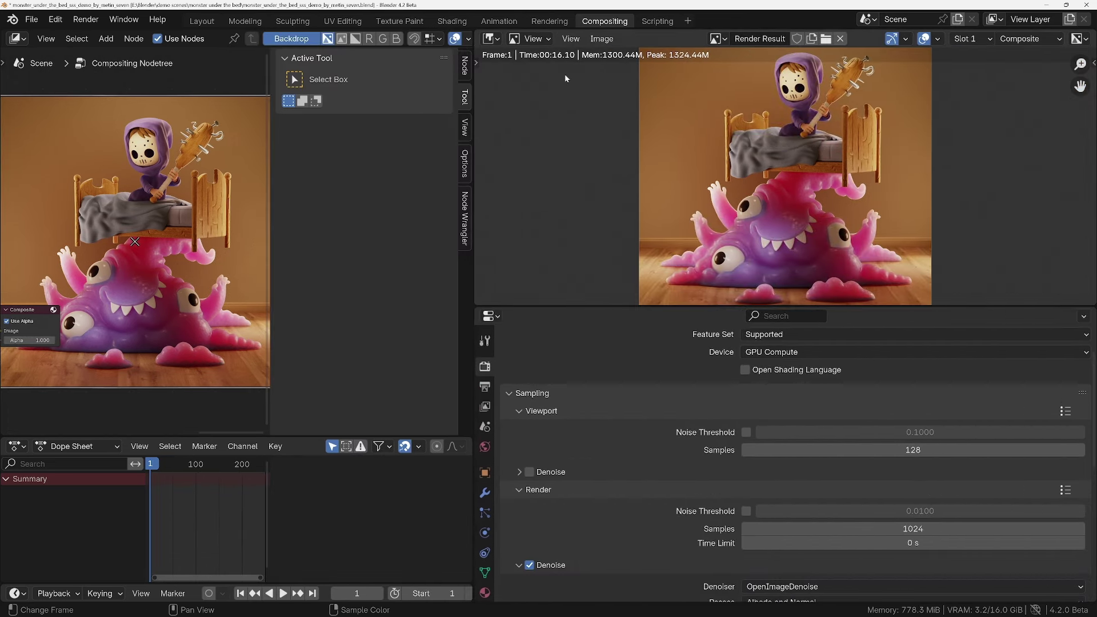
{"action": "scroll", "coordinate": [817, 232], "scroll_direction": "up", "scroll_amount": 5}
{"action": "scroll", "coordinate": [784, 225], "scroll_direction": "down", "scroll_amount": 3}
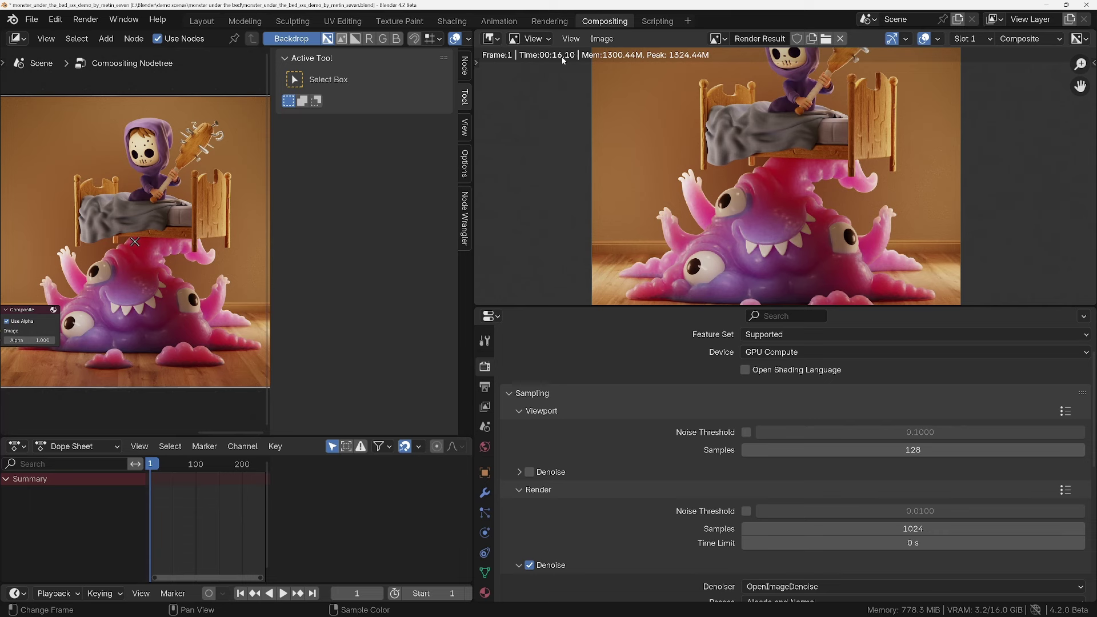
{"action": "middle_click_drag", "start_coordinate": [793, 71], "coordinate": [803, 133]}
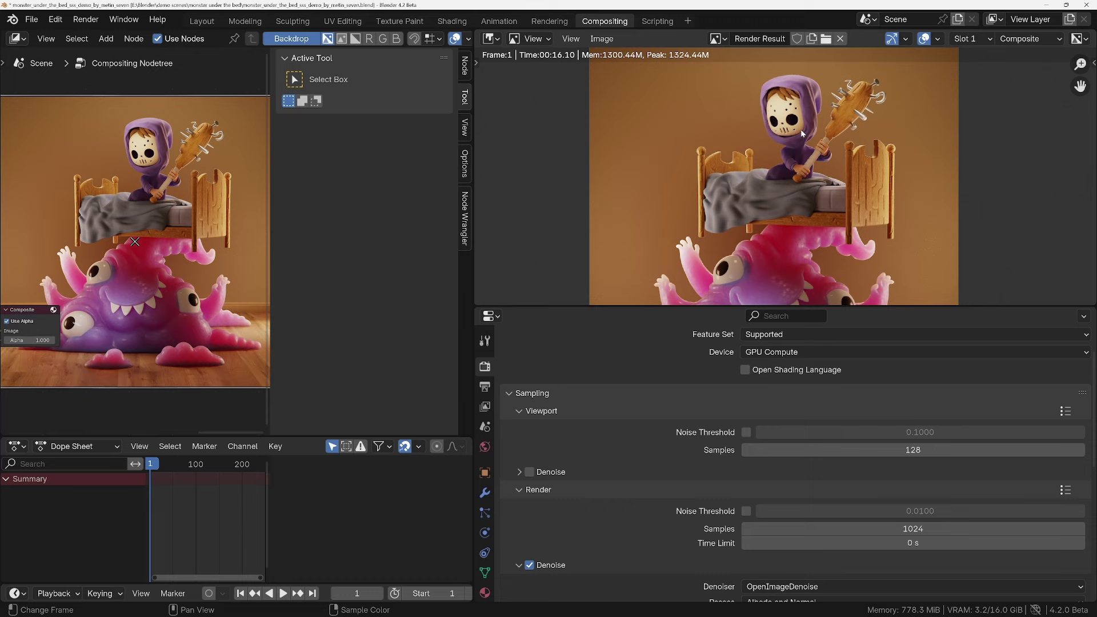
Rename the first render slot to 'default' in the image editor's side panel
{"action": "key", "text": "n"}
{"action": "left_click", "coordinate": [1088, 117]}
{"action": "double_click", "coordinate": [923, 145]}
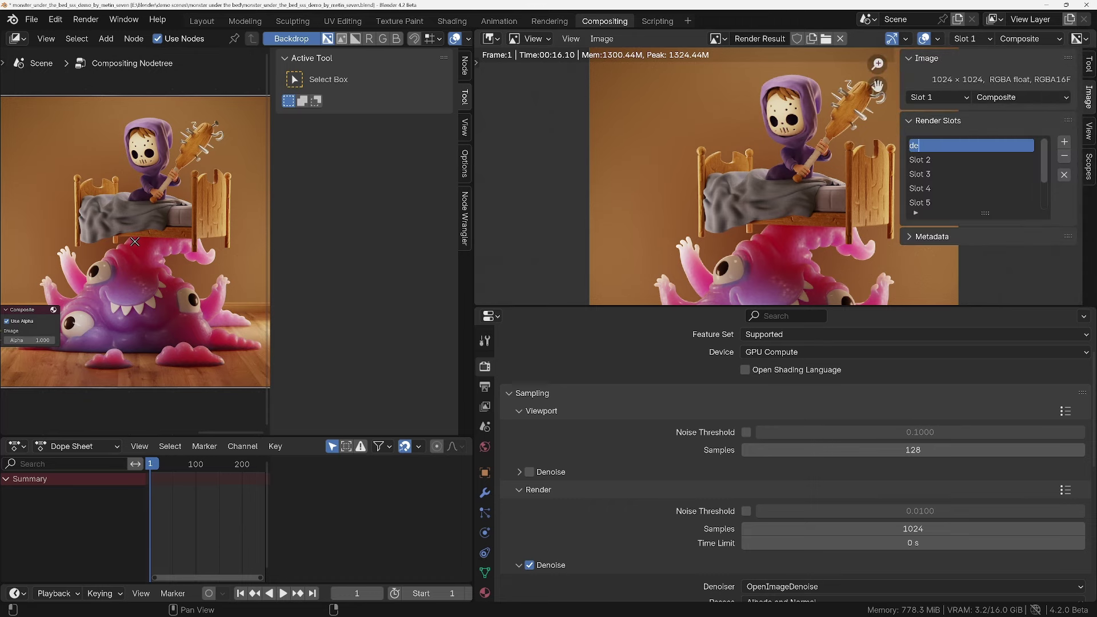
{"action": "type", "text": "default"}
{"action": "key", "text": "Return"}
Select empty Slot 2 and enable the Turbo_Tools add-on found by searching 'turbo'
{"action": "left_click", "coordinate": [920, 160]}
{"action": "left_click", "coordinate": [55, 19]}
{"action": "left_click", "coordinate": [80, 216]}
{"action": "type", "text": "turbo"}
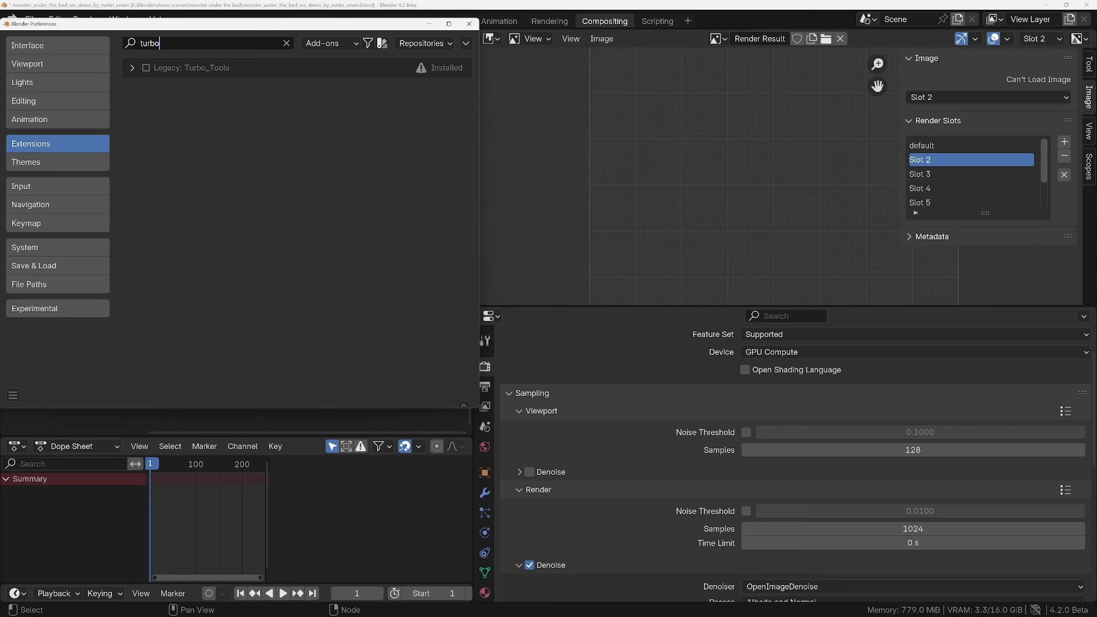
{"action": "left_click", "coordinate": [145, 67]}
{"action": "left_click", "coordinate": [469, 24]}
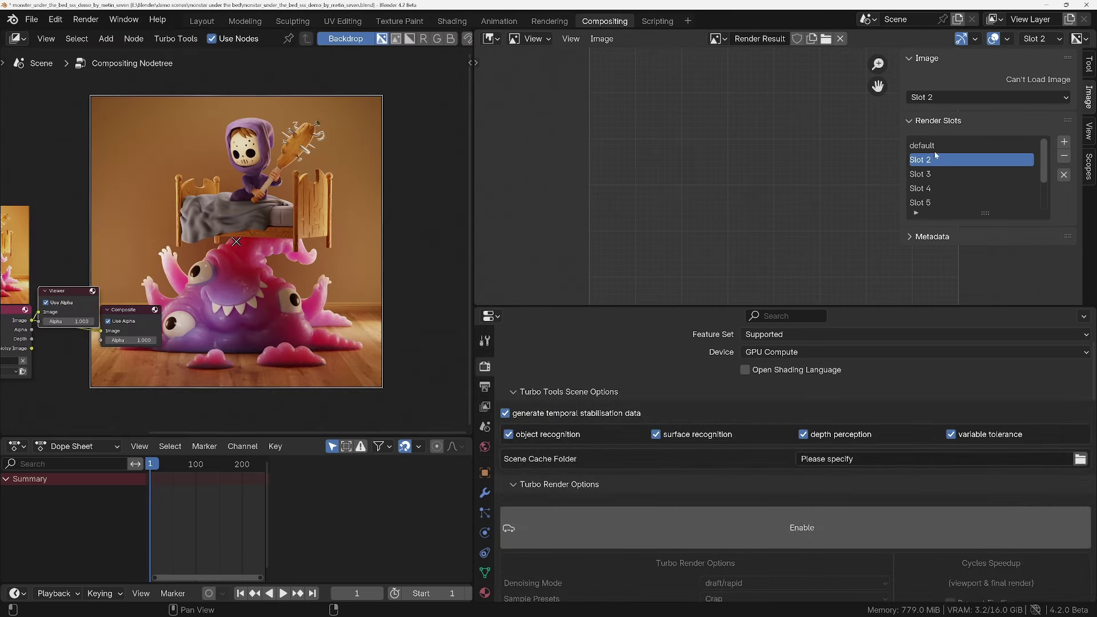
{"action": "scroll", "coordinate": [667, 423], "scroll_direction": "down", "scroll_amount": 1}
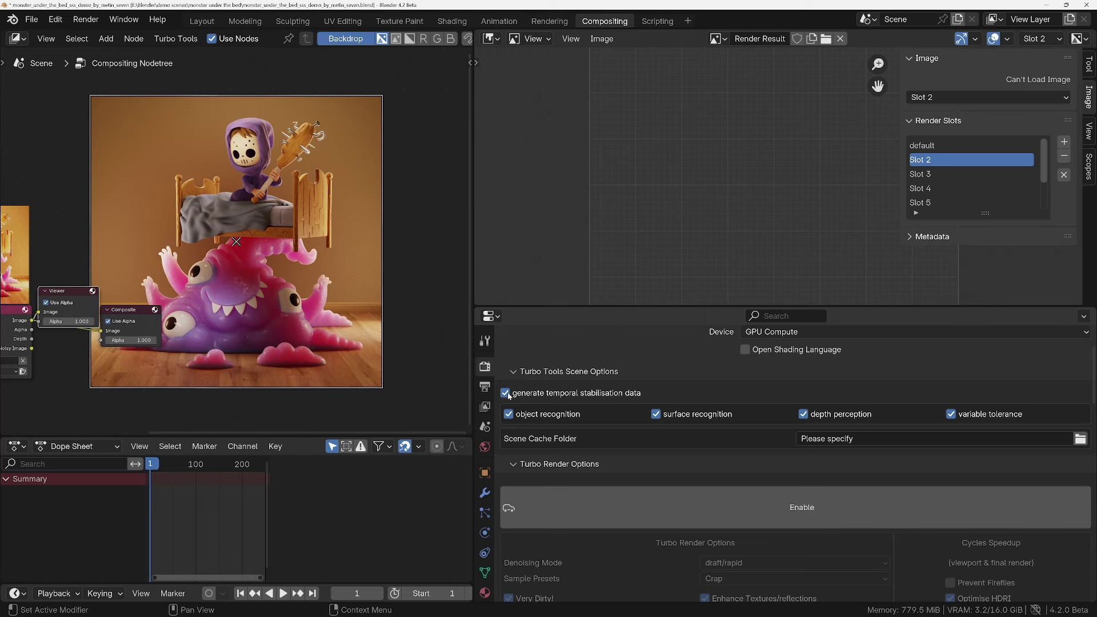
Turn off temporal stabilisation data and set the Scene Cache Folder to z:\TurboCache\
{"action": "left_click", "coordinate": [506, 393]}
{"action": "left_click", "coordinate": [823, 438]}
{"action": "type", "text": "z"}
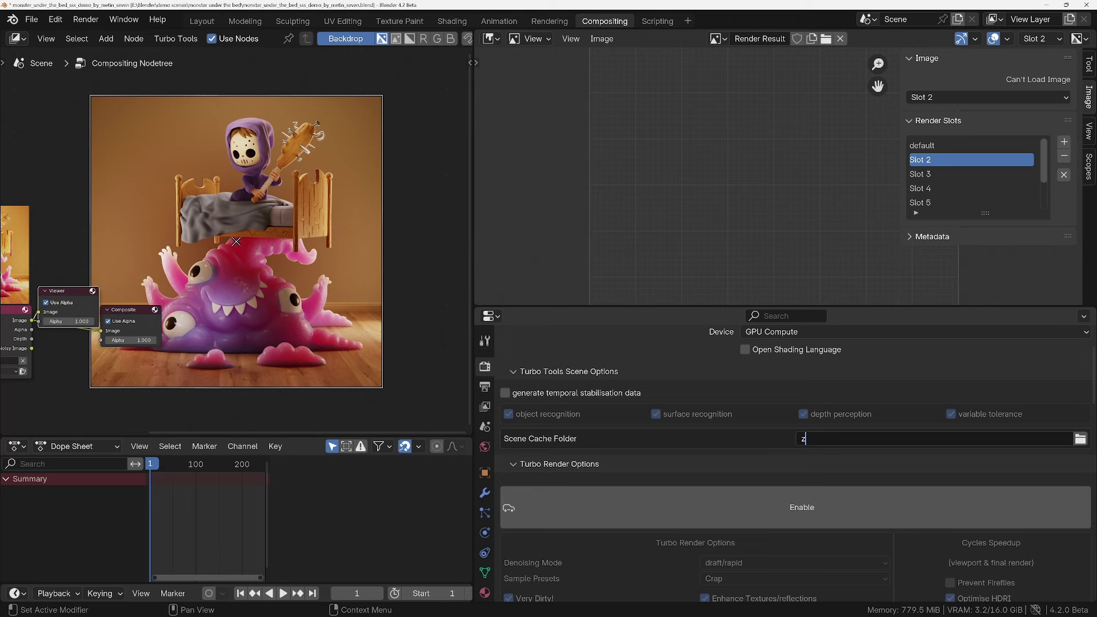
{"action": "type", "text": ":\\TurboCache\\"}
{"action": "key", "text": "Return"}
Enable Turbo Render with Interior/Heavy GI and make SSS visible to the camera
{"action": "scroll", "coordinate": [826, 411], "scroll_direction": "down", "scroll_amount": 5}
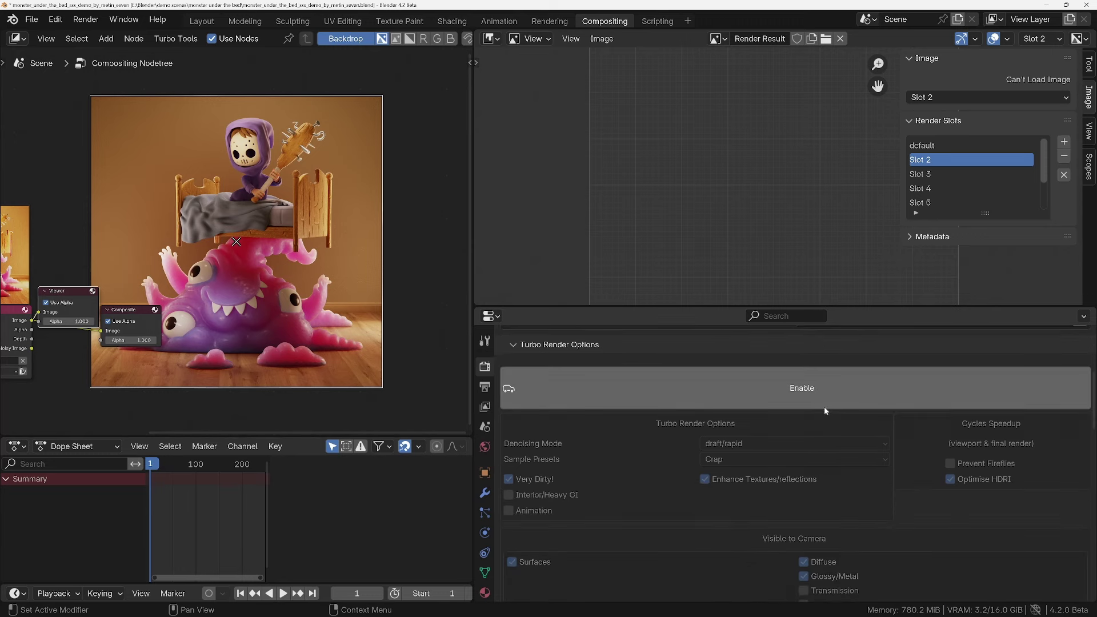
{"action": "left_click", "coordinate": [824, 404]}
{"action": "scroll", "coordinate": [689, 443], "scroll_direction": "down", "scroll_amount": 3}
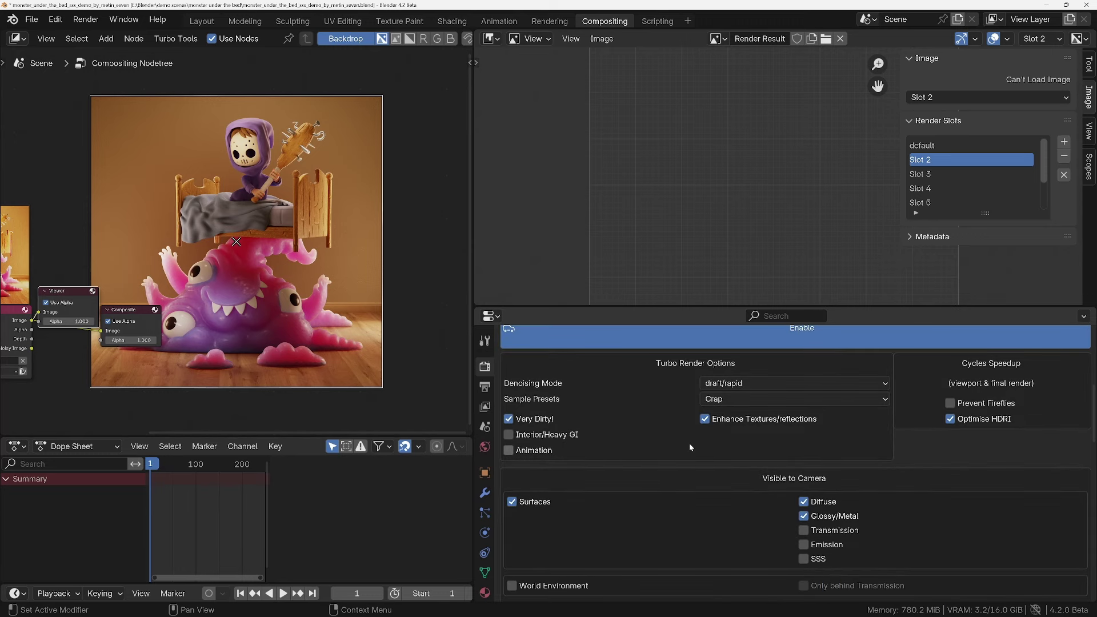
{"action": "left_click", "coordinate": [509, 435]}
{"action": "scroll", "coordinate": [653, 433], "scroll_direction": "down", "scroll_amount": 3}
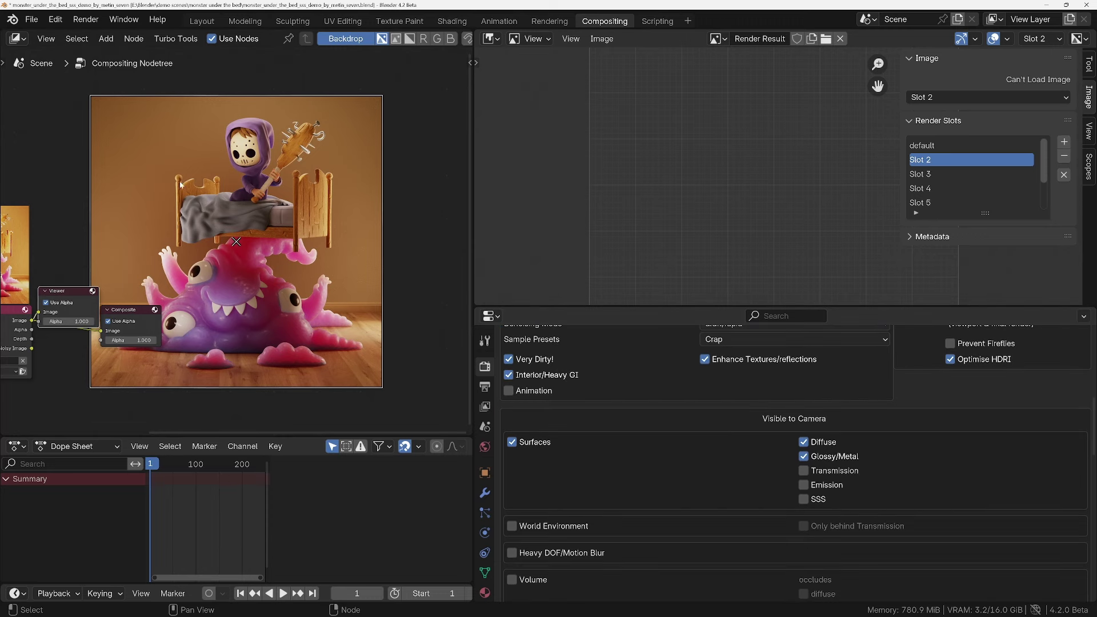
{"action": "left_click", "coordinate": [803, 499]}
{"action": "scroll", "coordinate": [658, 376], "scroll_direction": "down", "scroll_amount": 3}
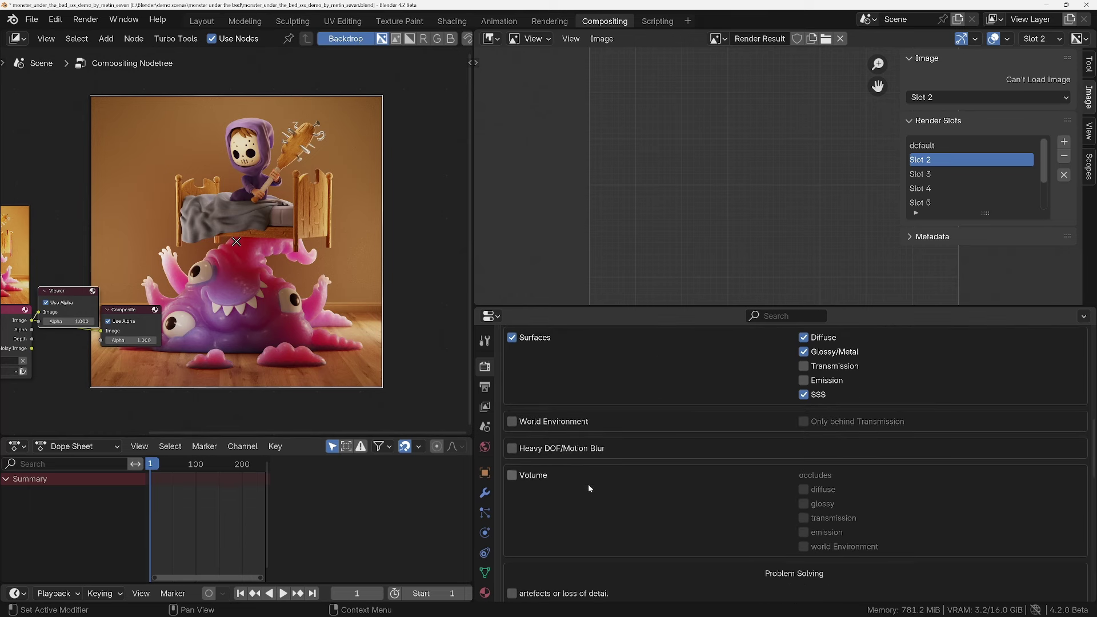
{"action": "scroll", "coordinate": [621, 417], "scroll_direction": "down", "scroll_amount": 3}
{"action": "scroll", "coordinate": [621, 417], "scroll_direction": "up", "scroll_amount": 10}
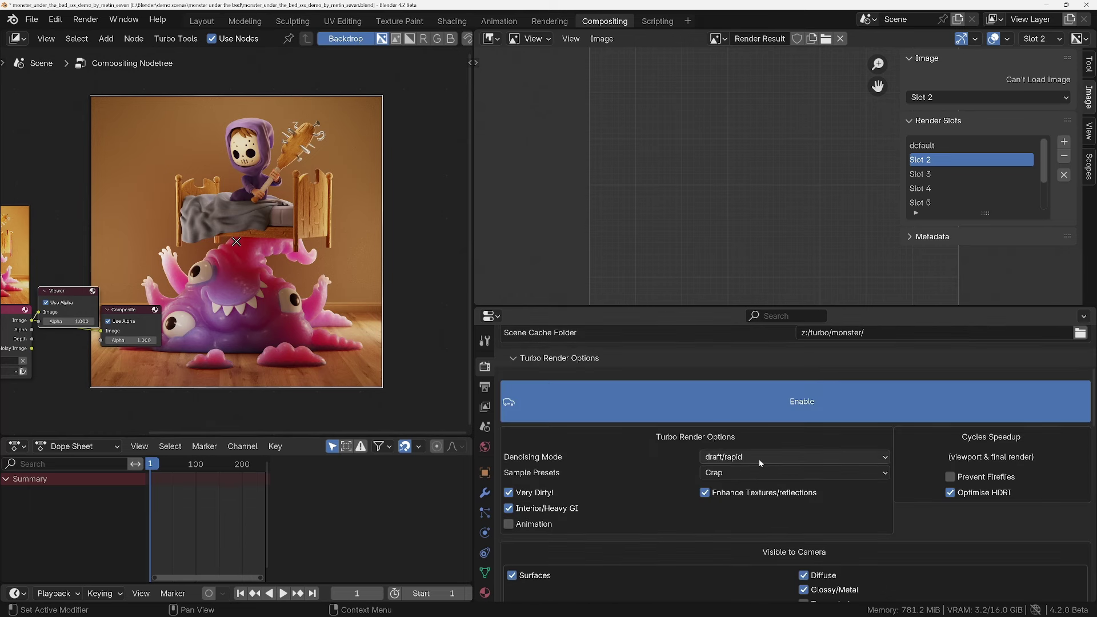
Keep draft/rapid denoising and choose the Crap sample preset
{"action": "left_click", "coordinate": [761, 459]}
{"action": "left_click", "coordinate": [760, 464]}
{"action": "left_click", "coordinate": [742, 472]}
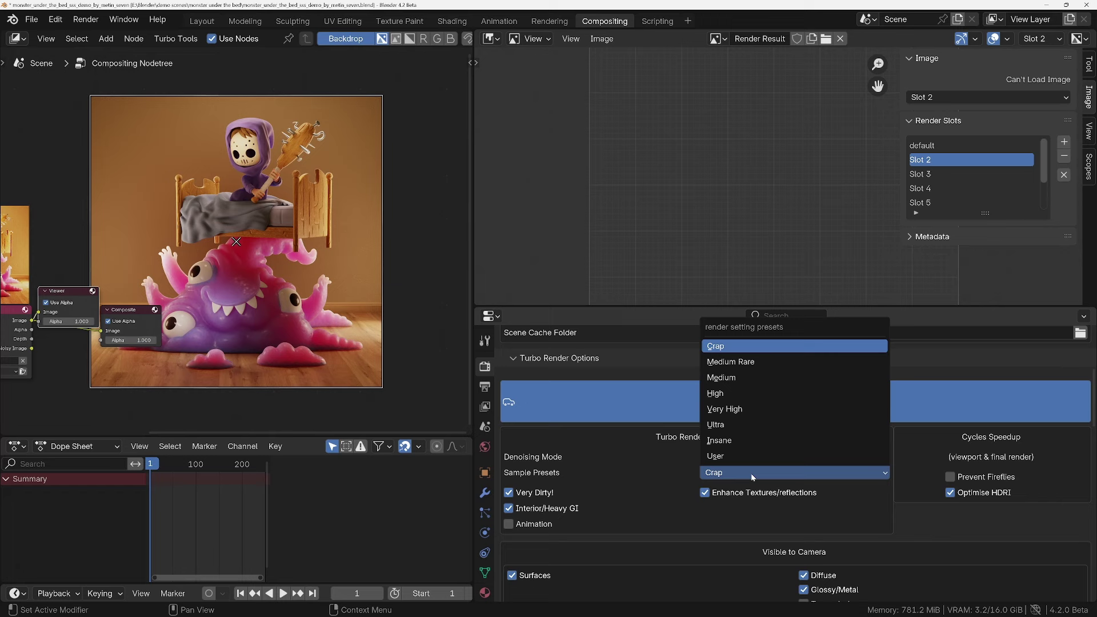
{"action": "left_click", "coordinate": [747, 480]}
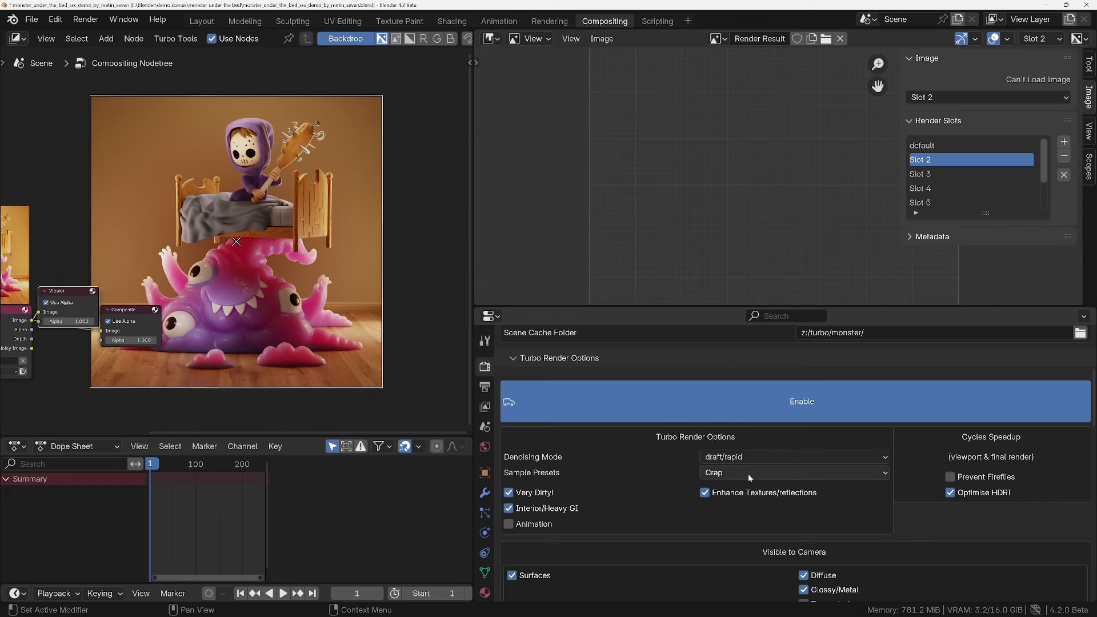
{"action": "scroll", "coordinate": [648, 541], "scroll_direction": "down", "scroll_amount": 10}
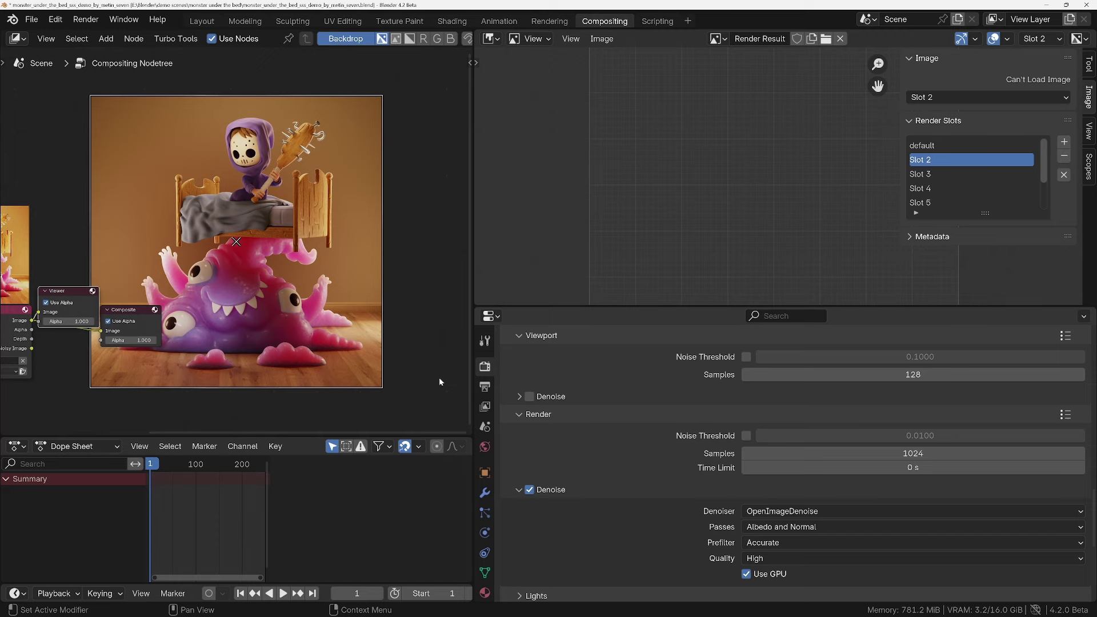
Run Render > turbo tools render still image to fill Slot 2 at 1024 × 1024
{"action": "left_click", "coordinate": [85, 19]}
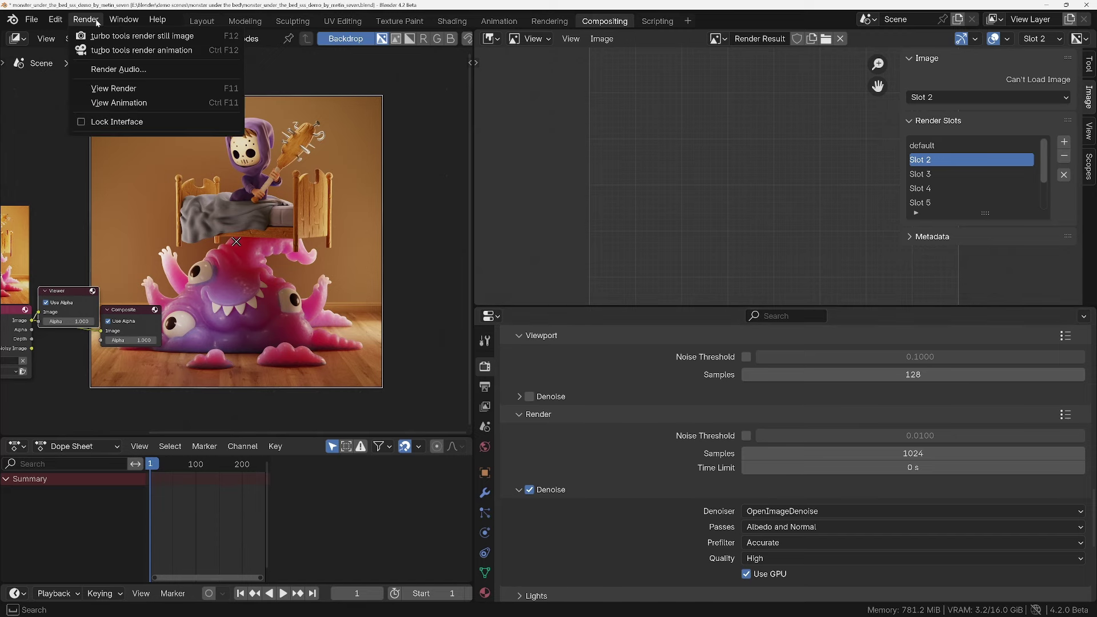
{"action": "left_click", "coordinate": [127, 36]}
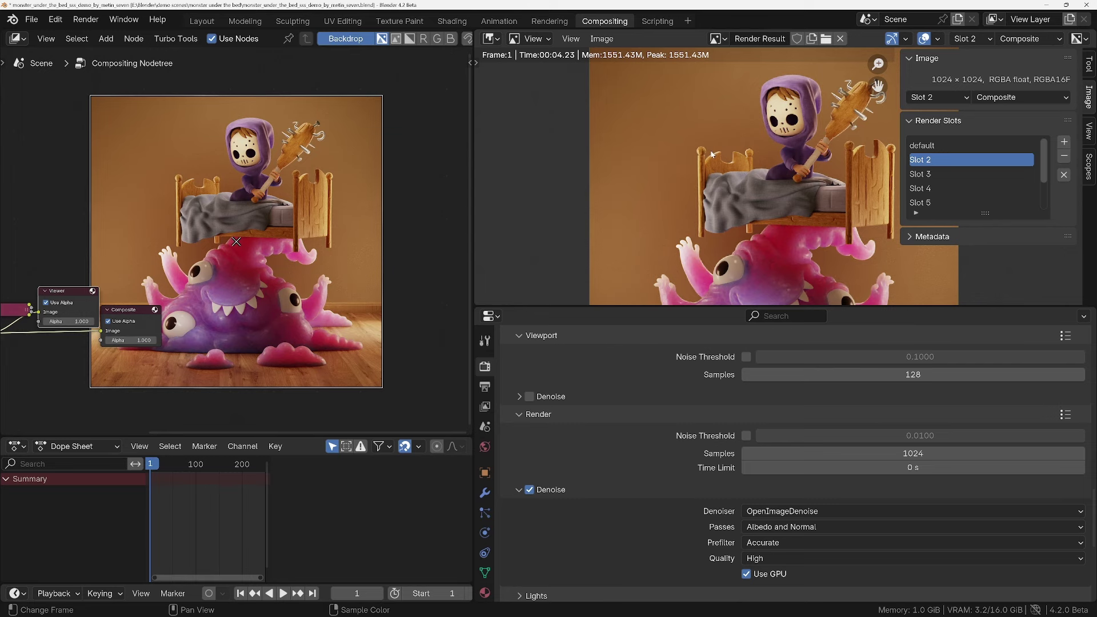
Maximize the render view at actual size and rename Slot 2 to 'turbo crap'
{"action": "key", "text": "ctrl+space"}
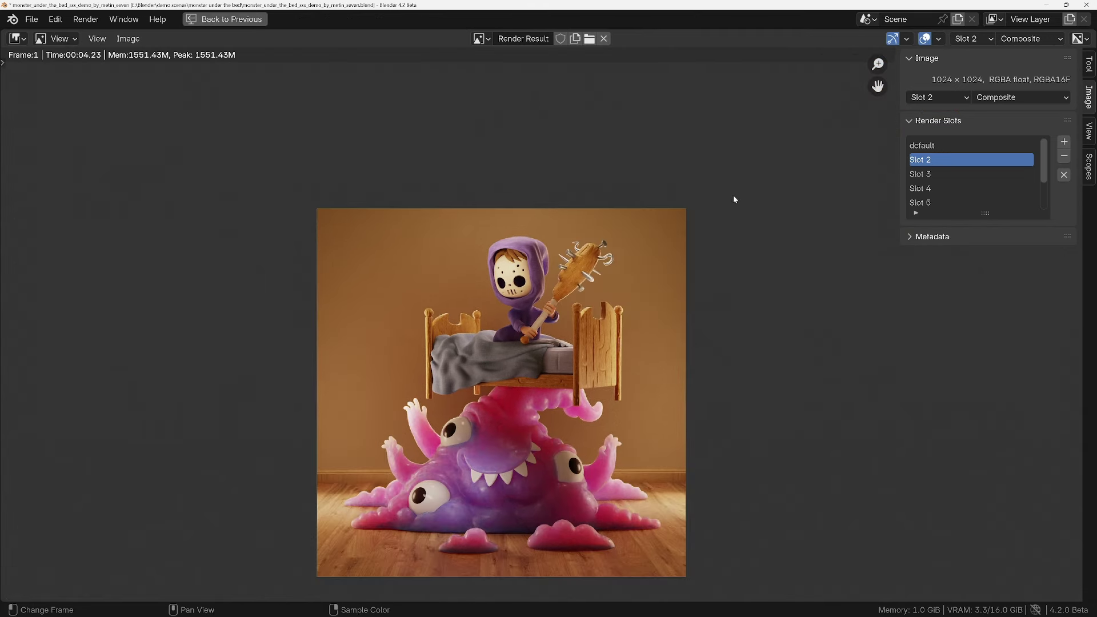
{"action": "key", "text": "KP_1"}
{"action": "double_click", "coordinate": [927, 160]}
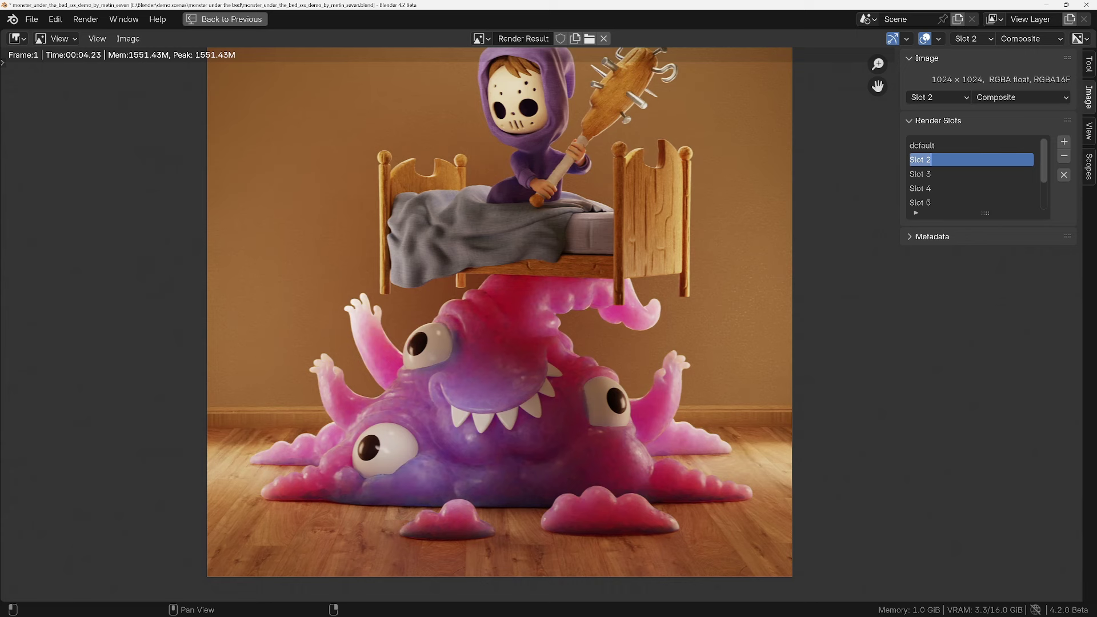
{"action": "type", "text": "turbo crap"}
{"action": "key", "text": "Return"}
Flip between the default and turbo crap slots to compare the whole image and the monster
{"action": "left_click", "coordinate": [926, 146]}
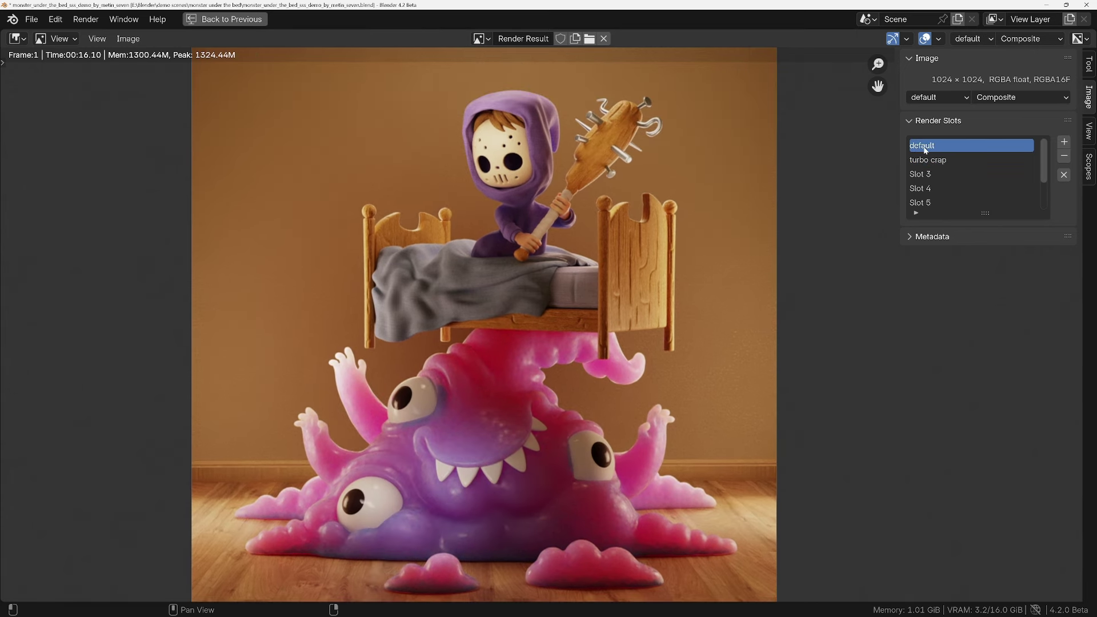
{"action": "left_click", "coordinate": [927, 160]}
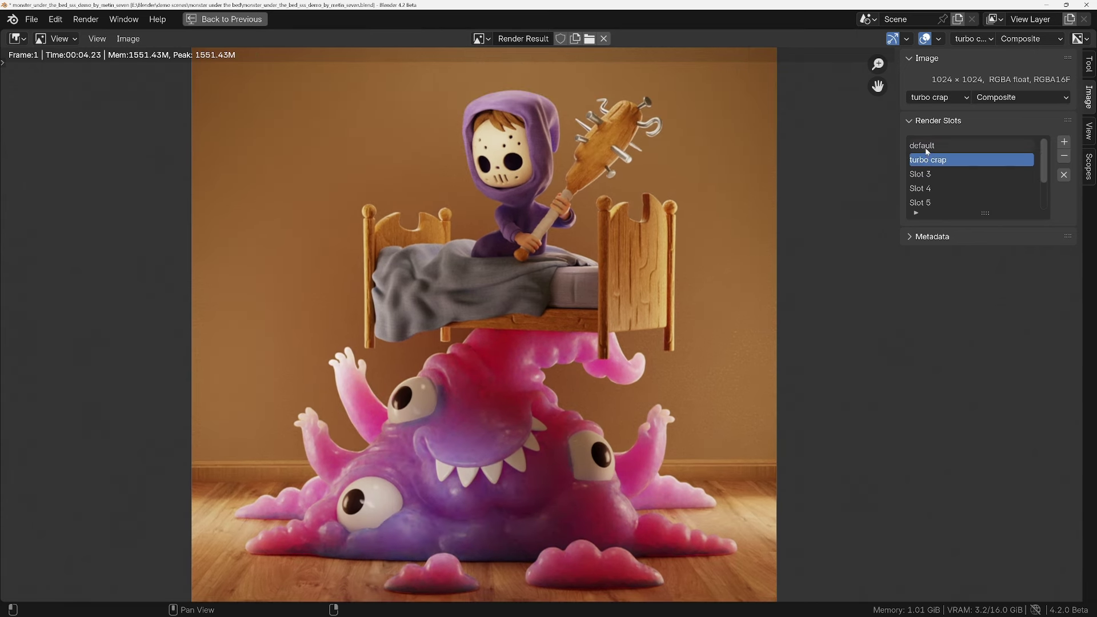
{"action": "left_click", "coordinate": [926, 146]}
{"action": "left_click", "coordinate": [926, 159]}
{"action": "left_click", "coordinate": [925, 147]}
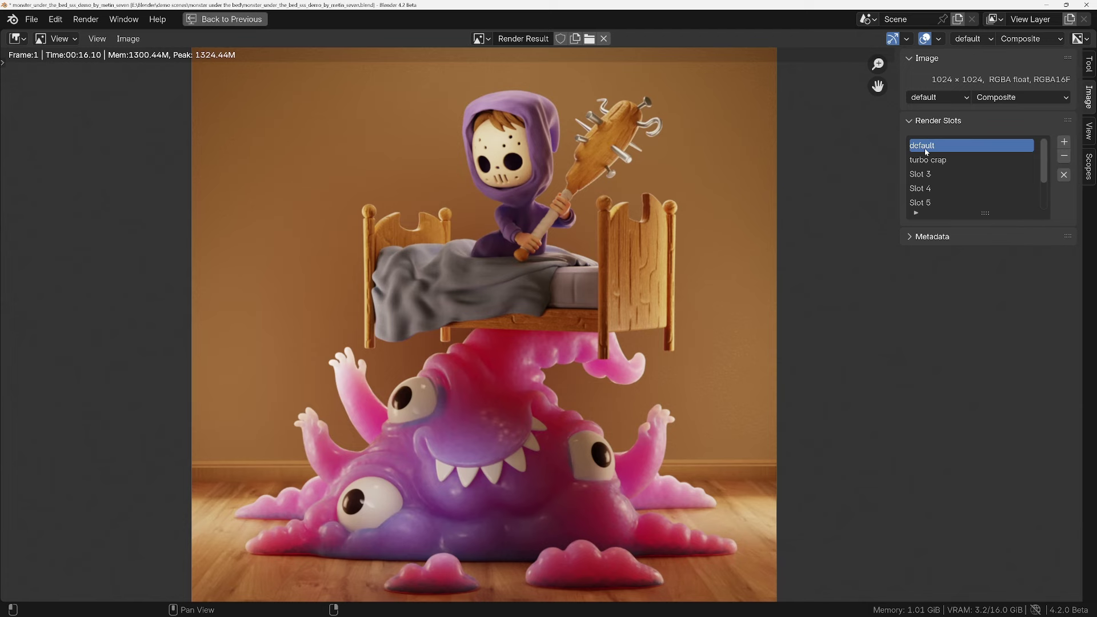
{"action": "left_click", "coordinate": [925, 158]}
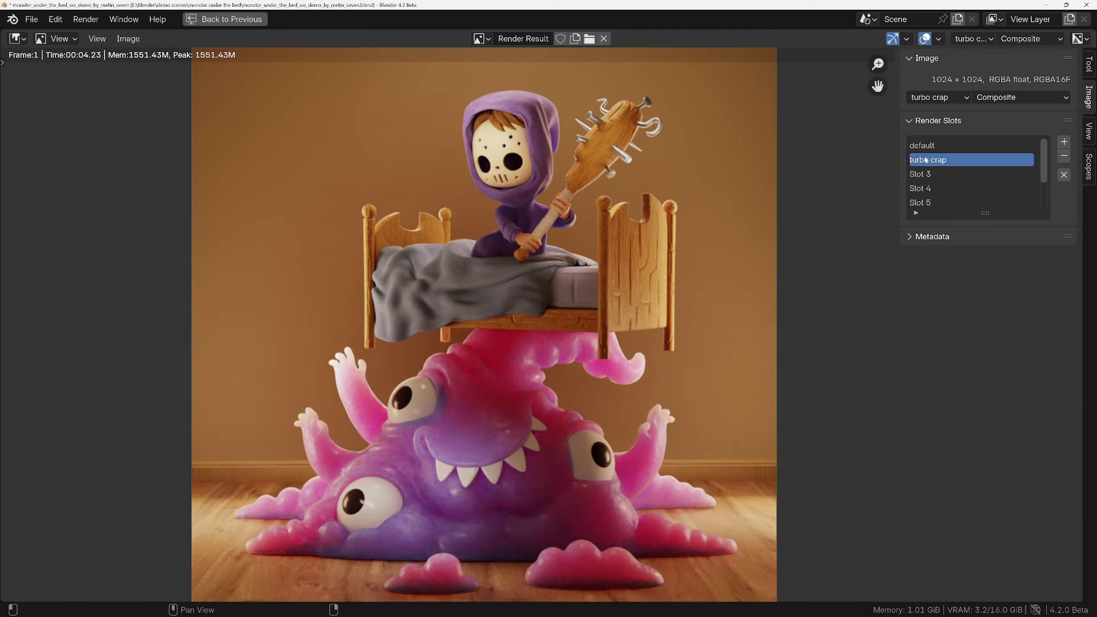
{"action": "scroll", "coordinate": [366, 568], "scroll_direction": "up", "scroll_amount": 3}
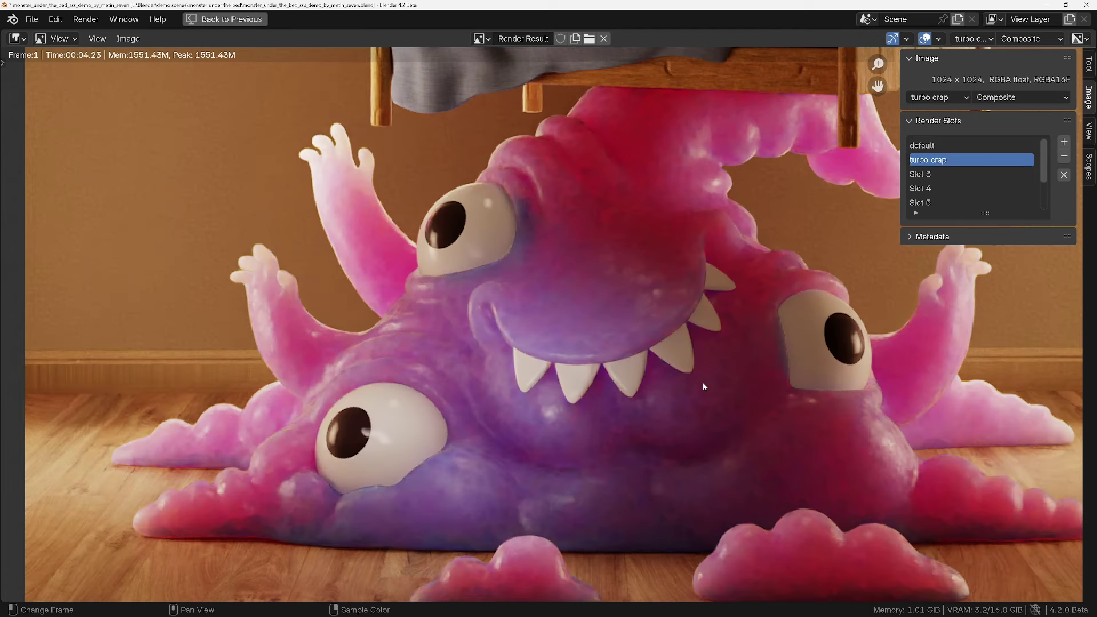
{"action": "left_click", "coordinate": [926, 146]}
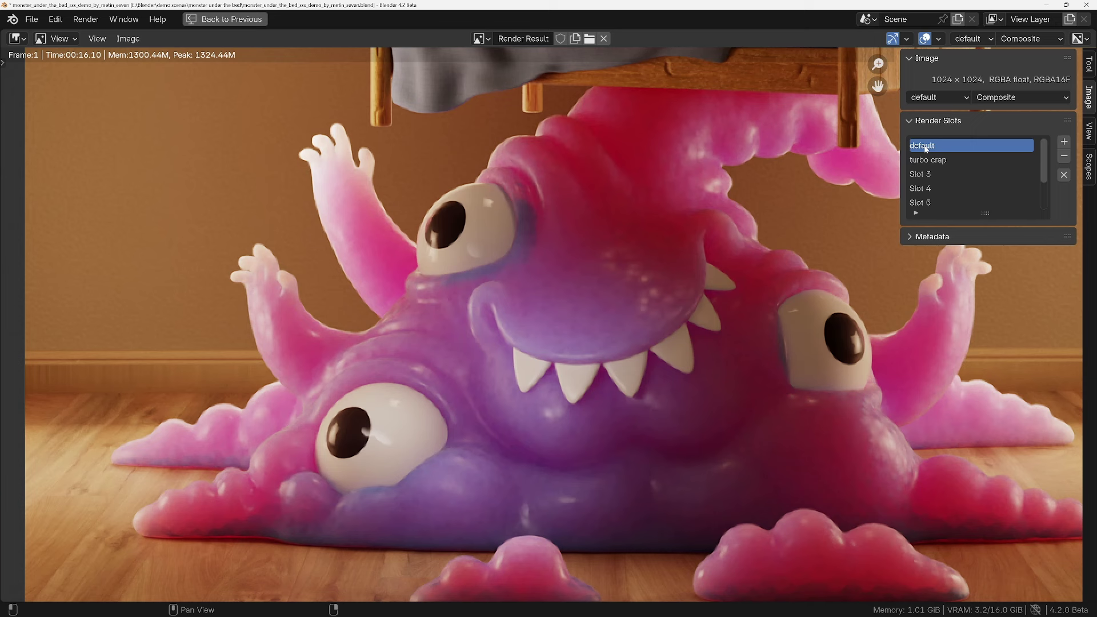
{"action": "left_click", "coordinate": [936, 161]}
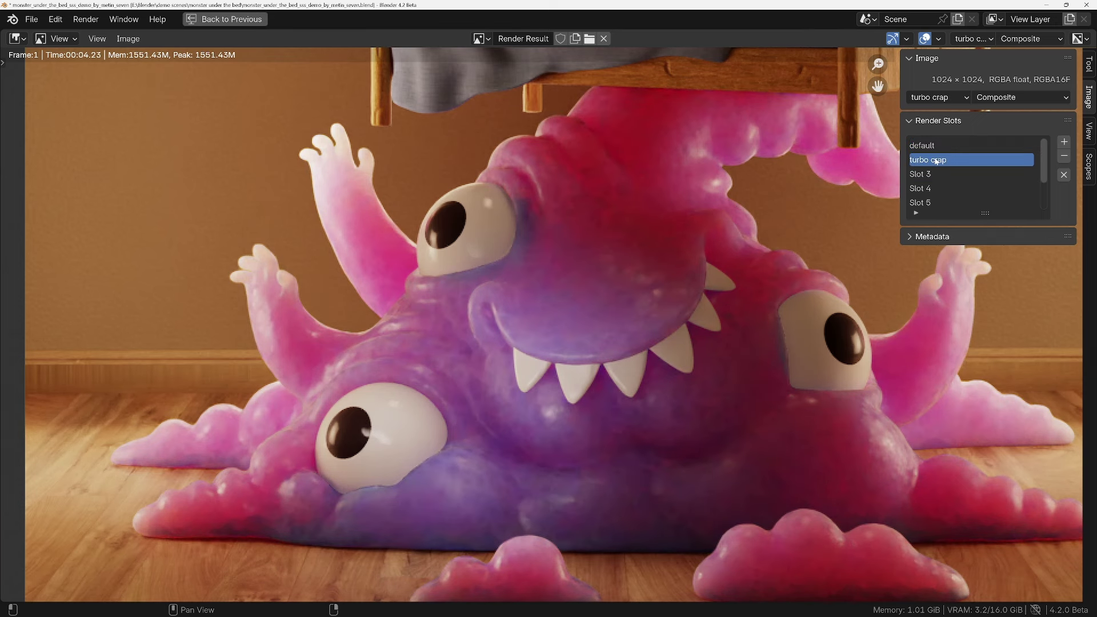
{"action": "left_click", "coordinate": [926, 146]}
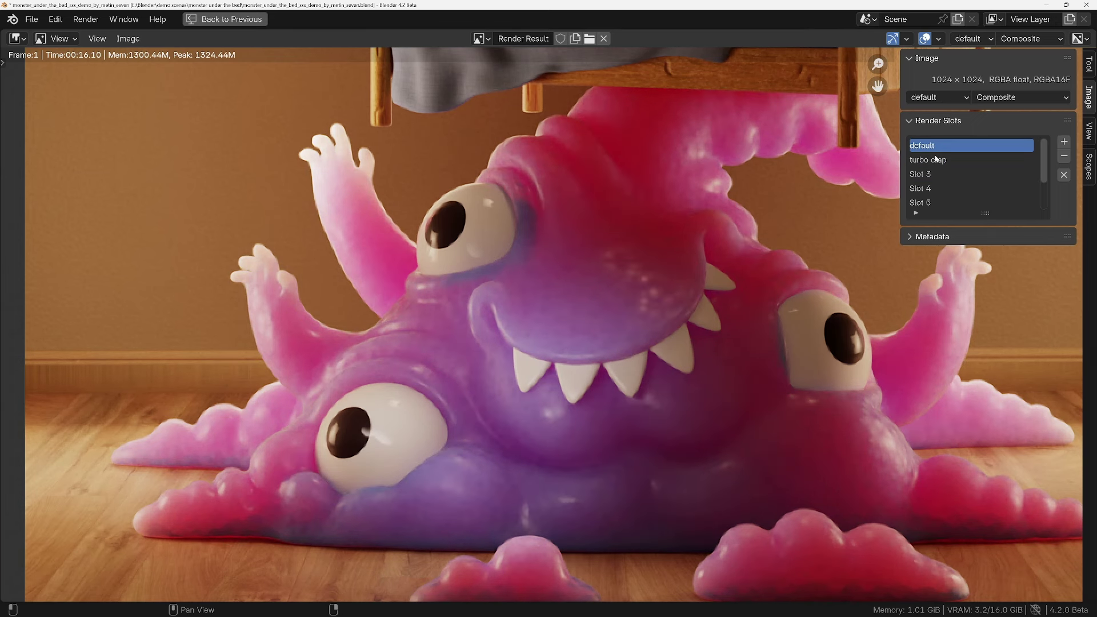
{"action": "left_click", "coordinate": [936, 160]}
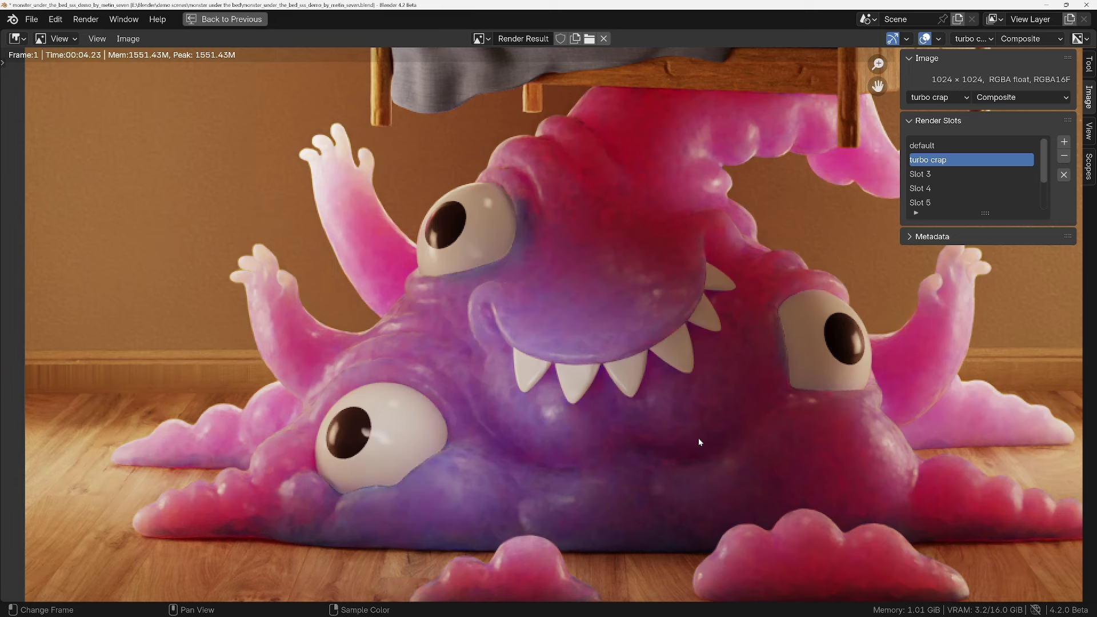
{"action": "scroll", "coordinate": [790, 449], "scroll_direction": "down", "scroll_amount": 4}
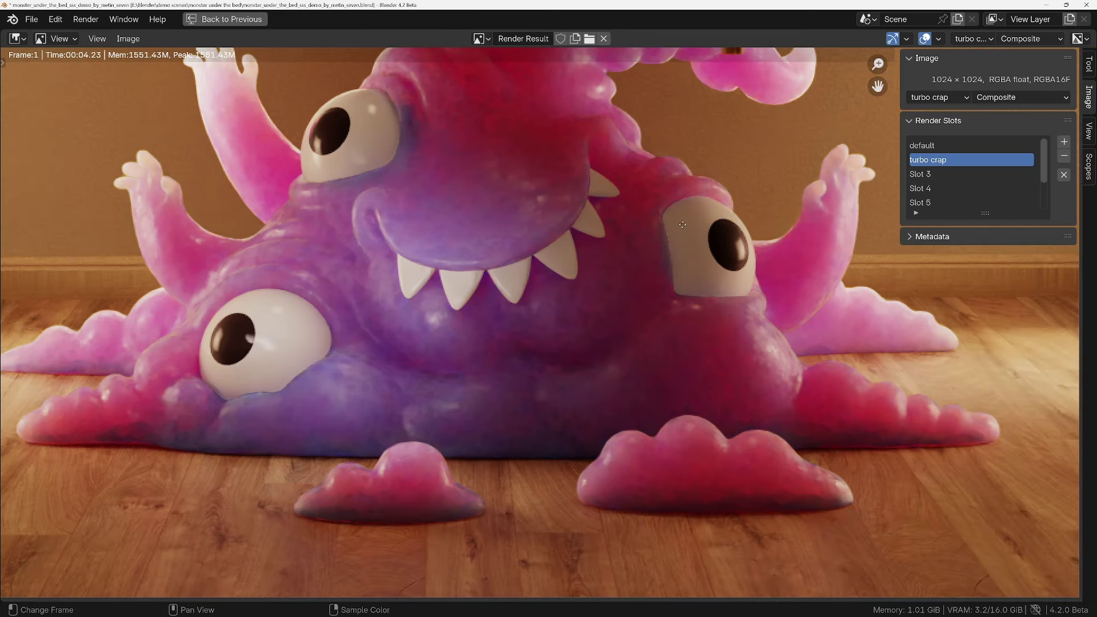
Pan to the bed and compare it between the default and turbo crap renders
{"action": "middle_click_drag", "start_coordinate": [683, 224], "coordinate": [547, 461]}
{"action": "scroll", "coordinate": [820, 209], "scroll_direction": "up", "scroll_amount": 1}
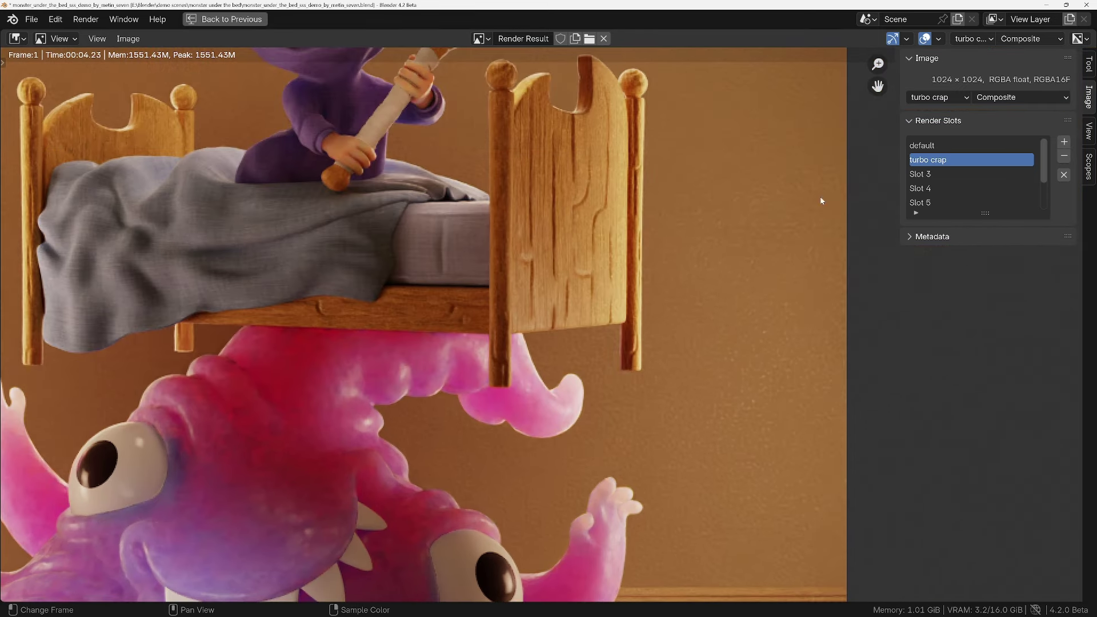
{"action": "left_click", "coordinate": [928, 145]}
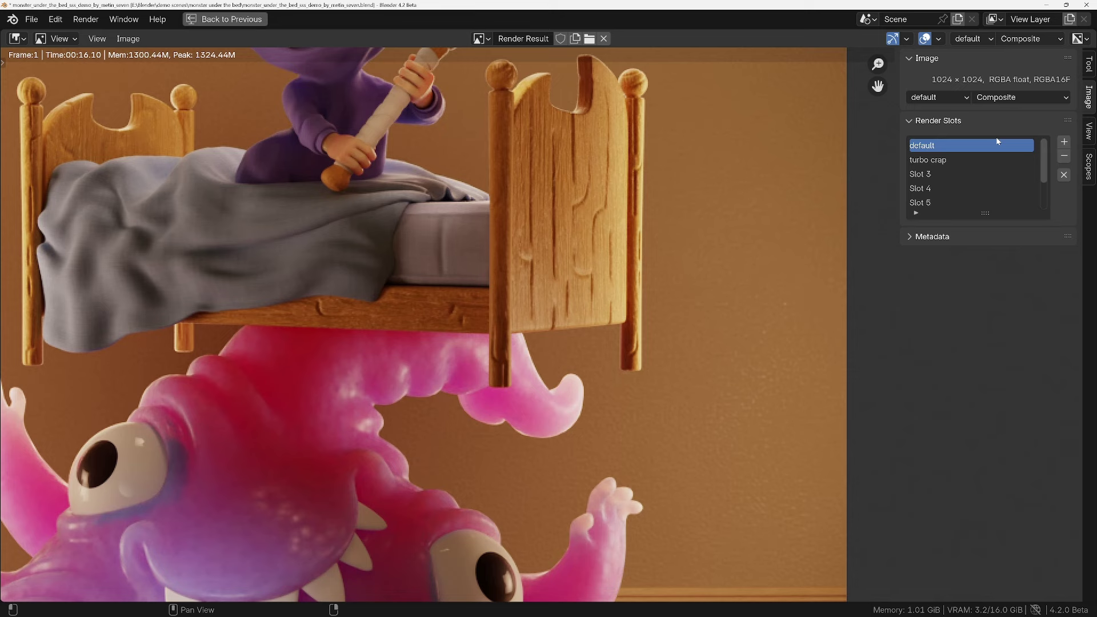
{"action": "left_click", "coordinate": [928, 159]}
{"action": "middle_click_drag", "start_coordinate": [411, 122], "coordinate": [425, 297]}
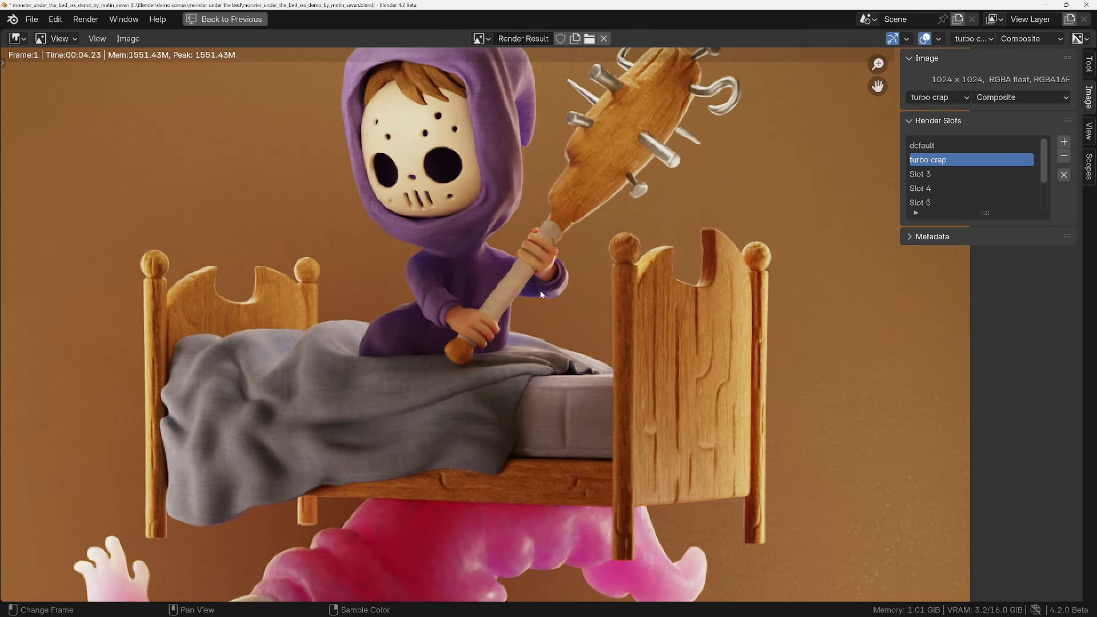
{"action": "scroll", "coordinate": [345, 436], "scroll_direction": "up", "scroll_amount": 3}
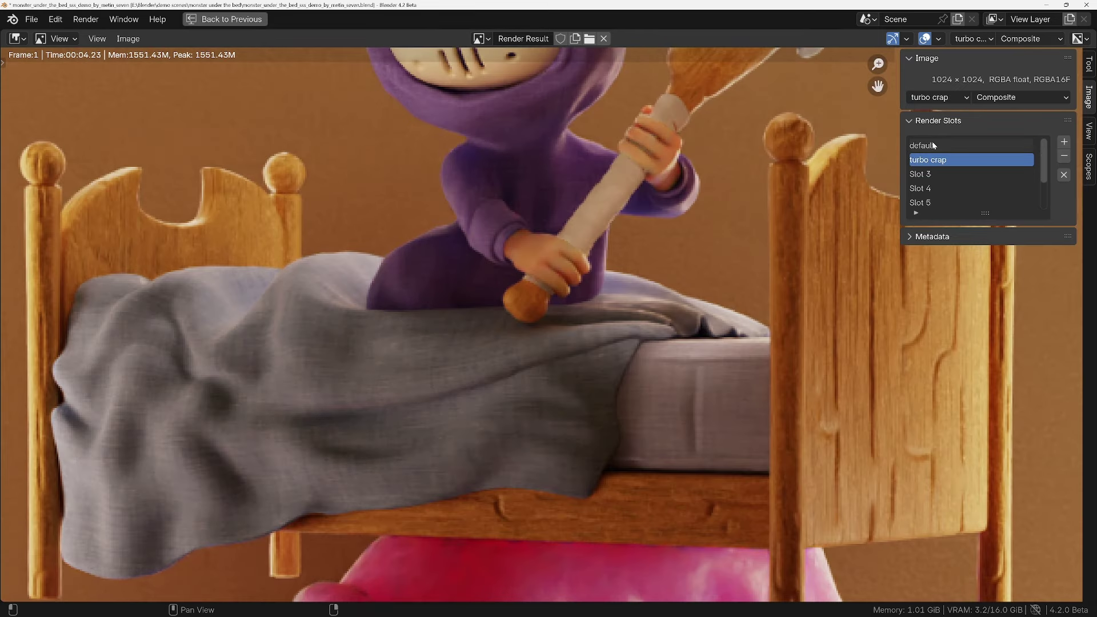
{"action": "left_click", "coordinate": [932, 145]}
{"action": "scroll", "coordinate": [628, 420], "scroll_direction": "up", "scroll_amount": 4}
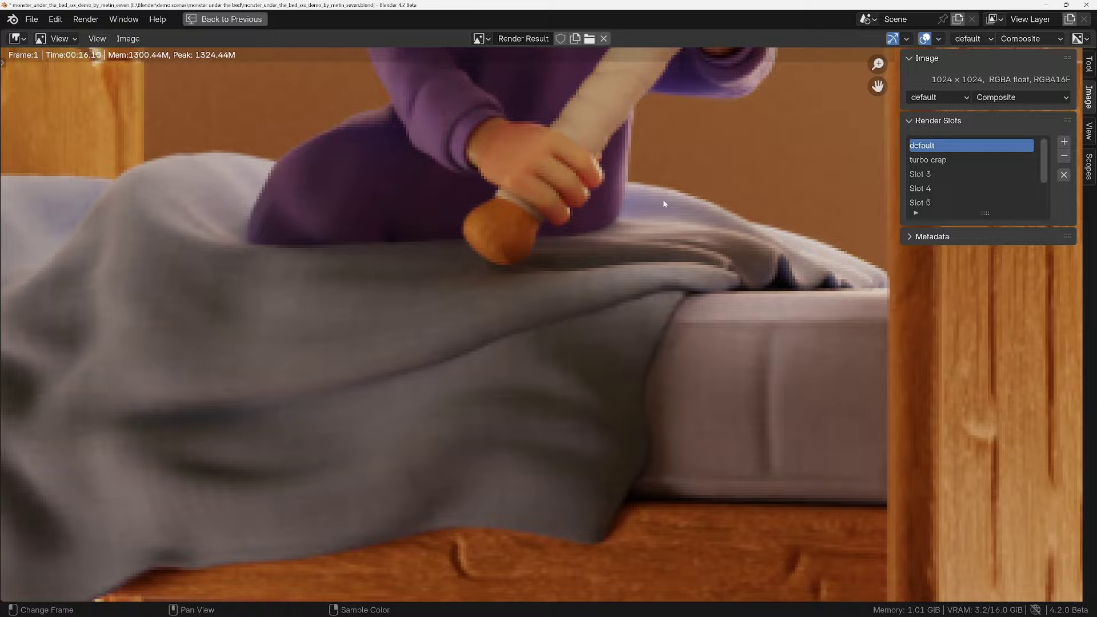
{"action": "scroll", "coordinate": [547, 200], "scroll_direction": "up", "scroll_amount": 3}
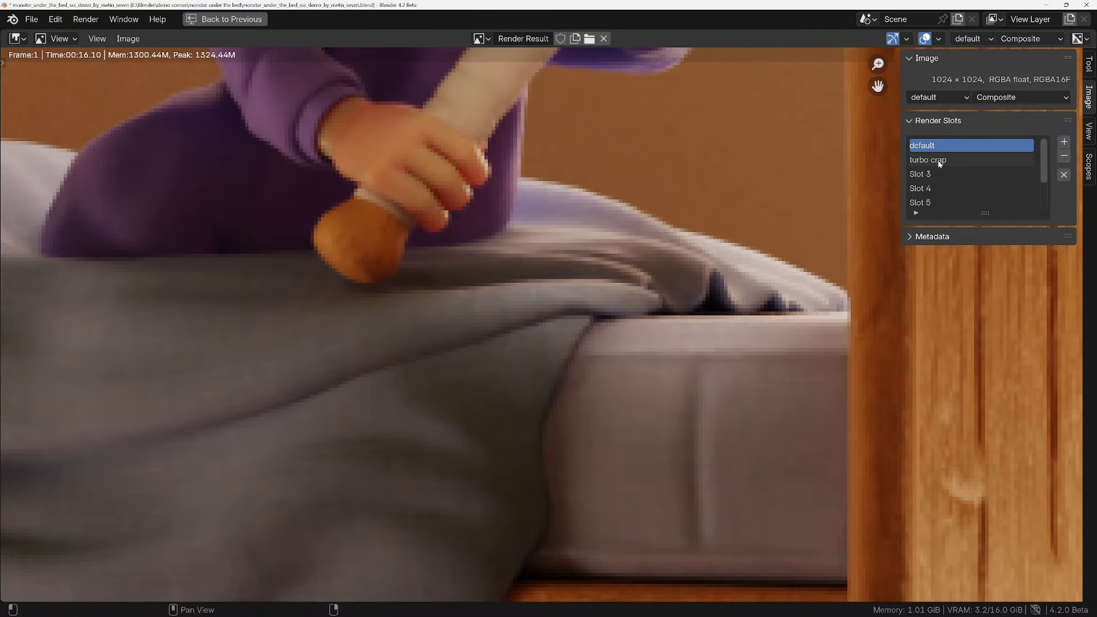
{"action": "left_click", "coordinate": [937, 160]}
Pan across the blanket to the masked face and compare it in both renders
{"action": "middle_click_drag", "start_coordinate": [289, 434], "coordinate": [530, 337]}
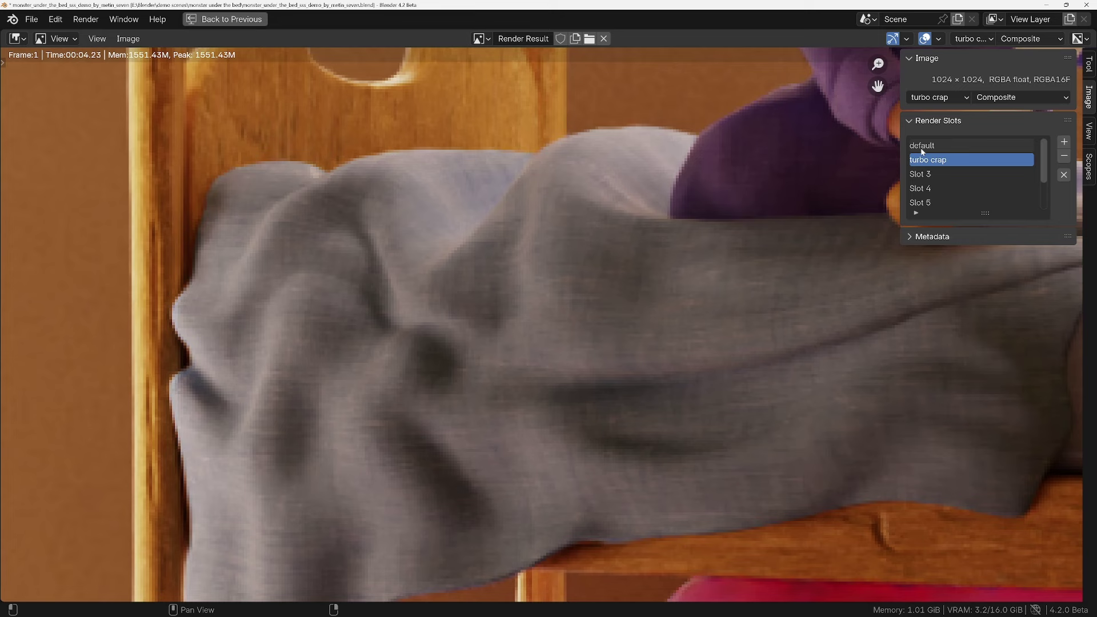
{"action": "middle_click_drag", "start_coordinate": [713, 148], "coordinate": [424, 347]}
{"action": "scroll", "coordinate": [379, 386], "scroll_direction": "down", "scroll_amount": 2}
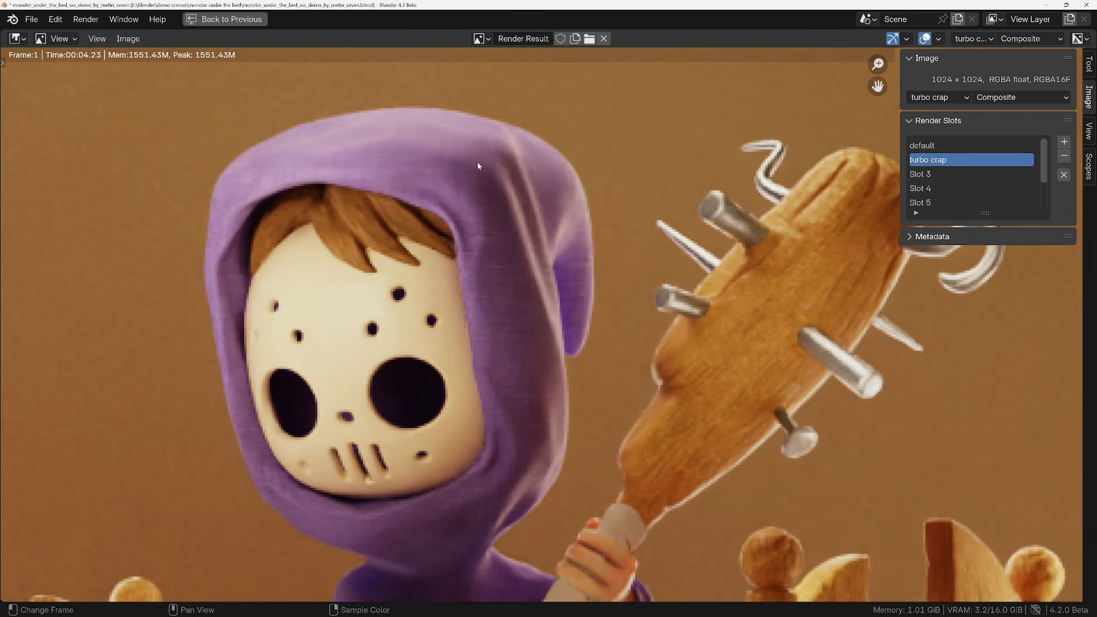
{"action": "left_click", "coordinate": [927, 147]}
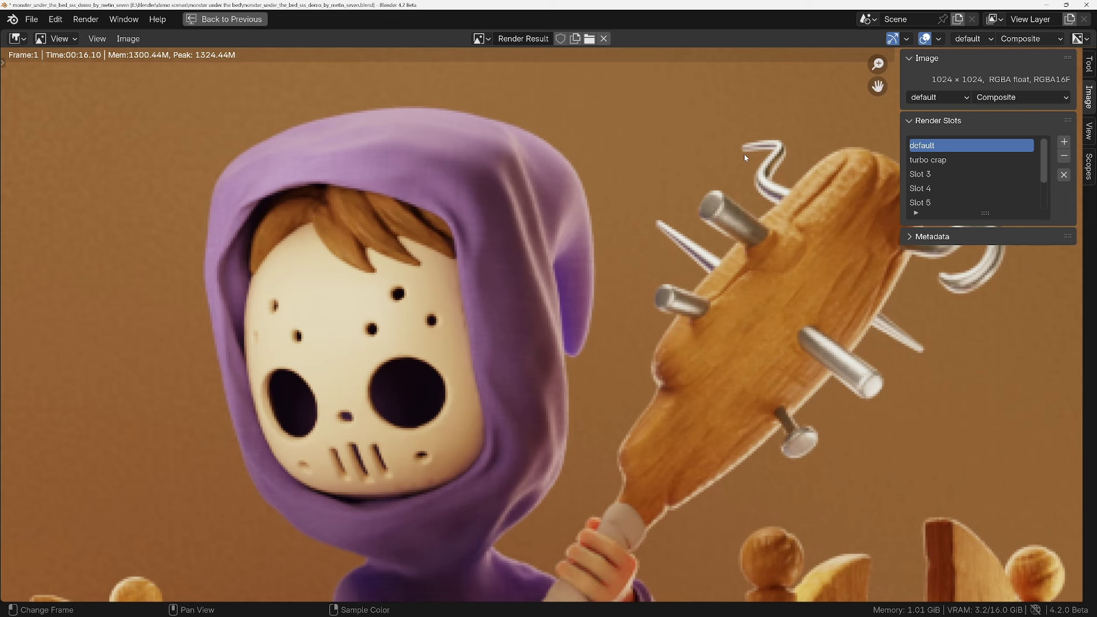
{"action": "left_click", "coordinate": [929, 161]}
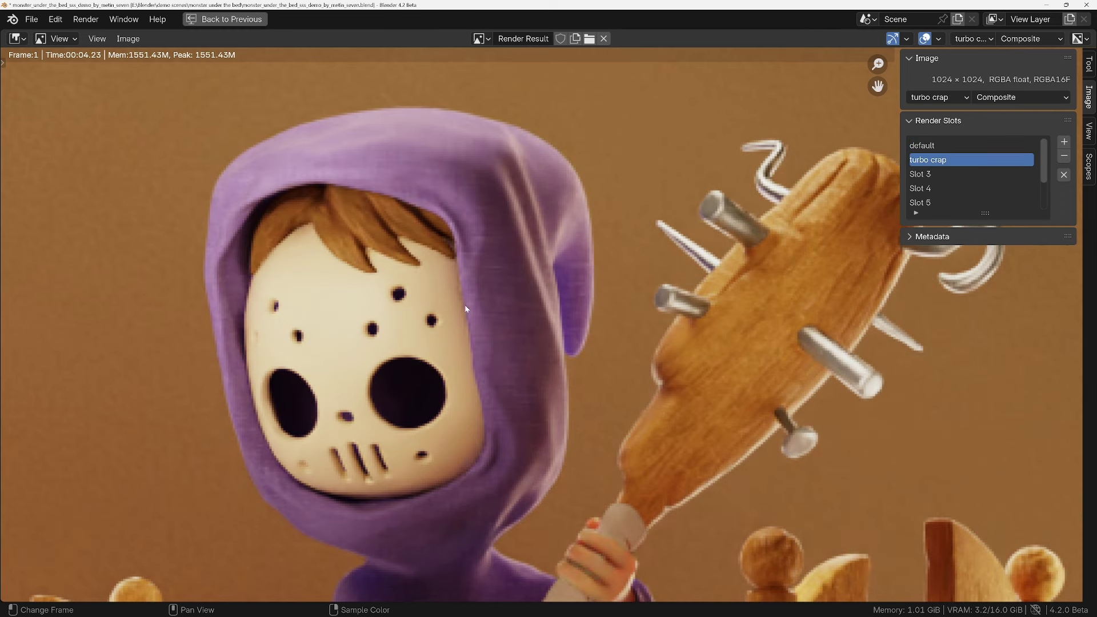
{"action": "left_click", "coordinate": [937, 146]}
{"action": "middle_click_drag", "start_coordinate": [806, 462], "coordinate": [486, 122]}
{"action": "left_click", "coordinate": [931, 161]}
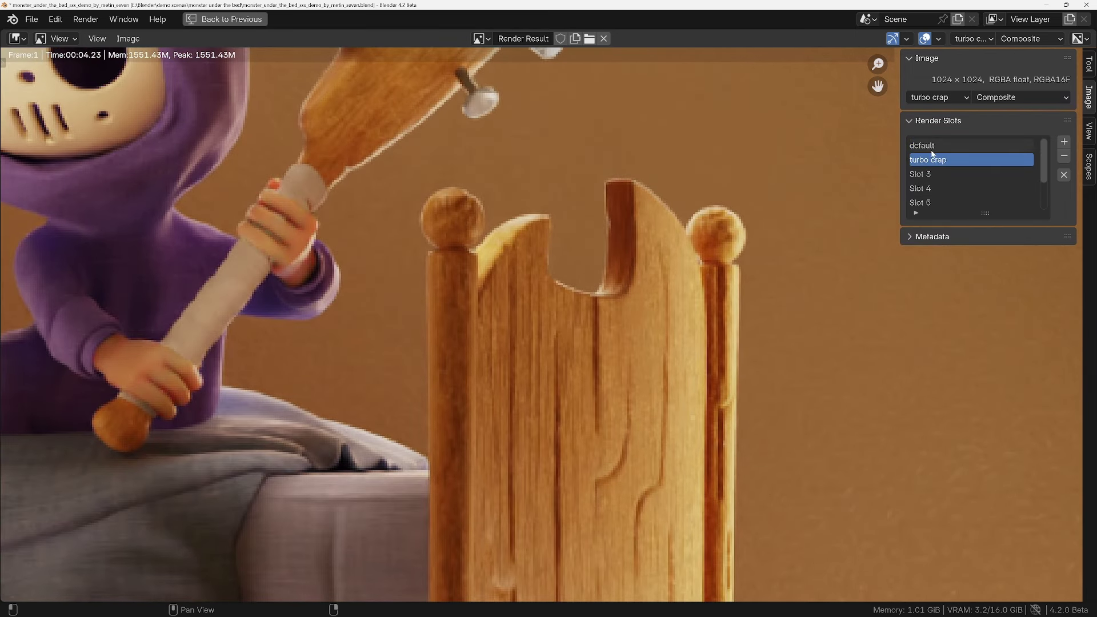
{"action": "left_click", "coordinate": [932, 146]}
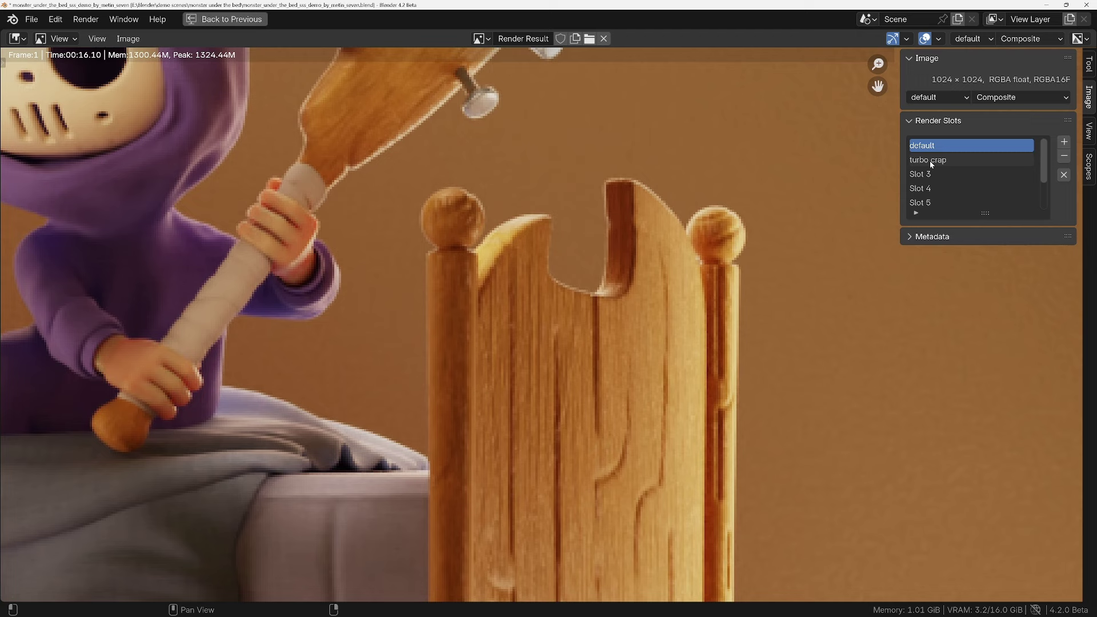
{"action": "left_click", "coordinate": [931, 160]}
{"action": "left_click", "coordinate": [924, 147]}
Toggle between turbo crap and default renders with J, then exit full screen to Compositing
{"action": "key", "text": "j"}
{"action": "scroll", "coordinate": [477, 356], "scroll_direction": "down", "scroll_amount": 5}
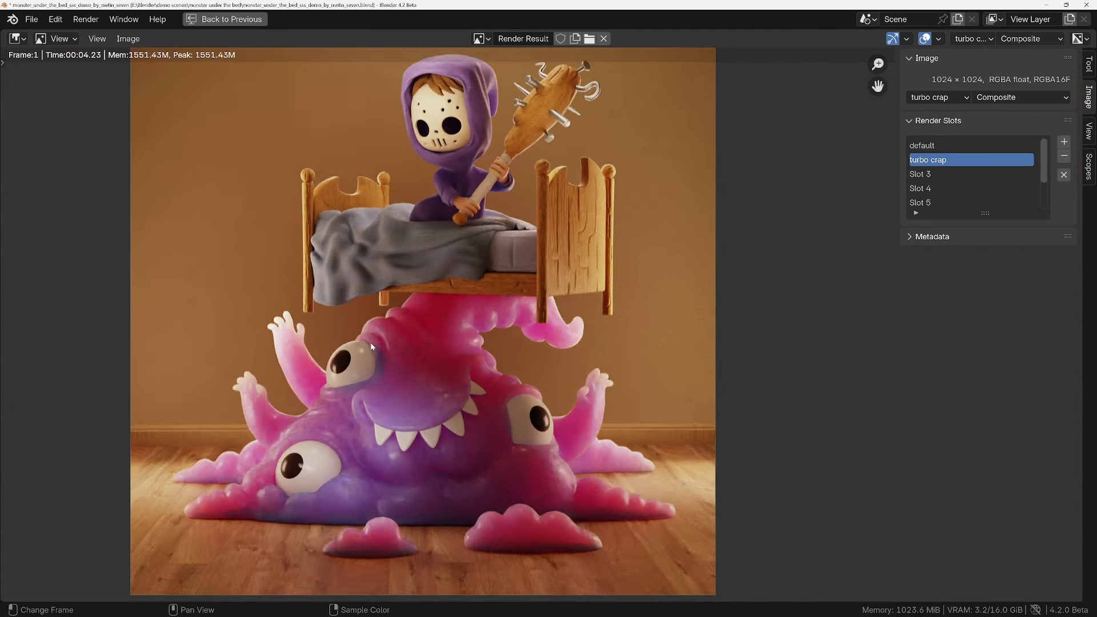
{"action": "scroll", "coordinate": [443, 346], "scroll_direction": "up", "scroll_amount": 1}
{"action": "key", "text": "j"}
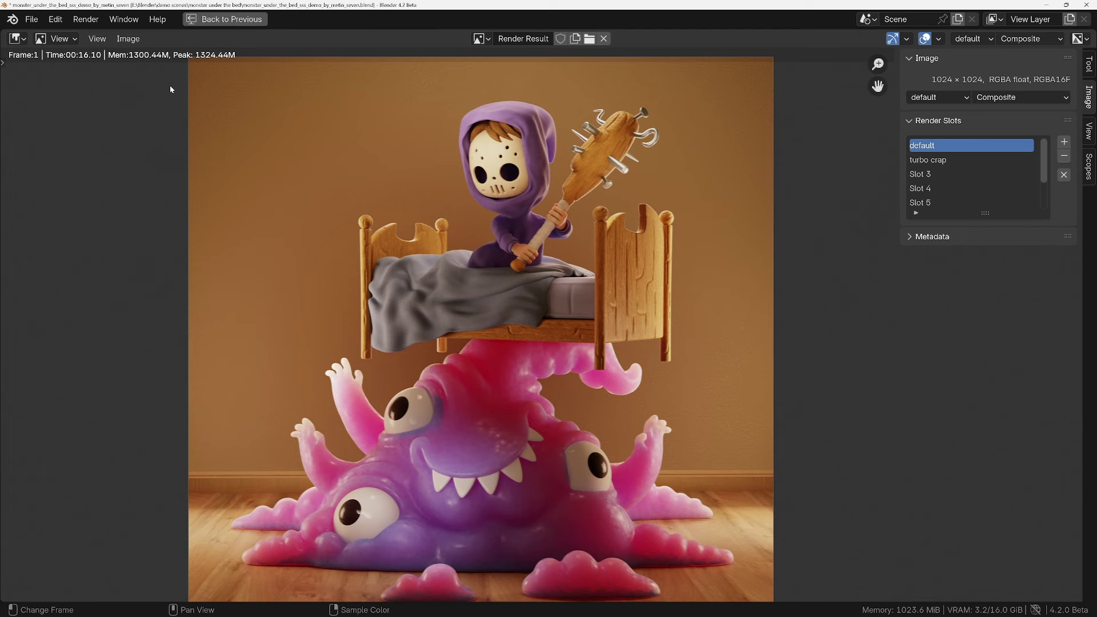
{"action": "key", "text": "Escape"}
{"action": "scroll", "coordinate": [914, 485], "scroll_direction": "up", "scroll_amount": 2}
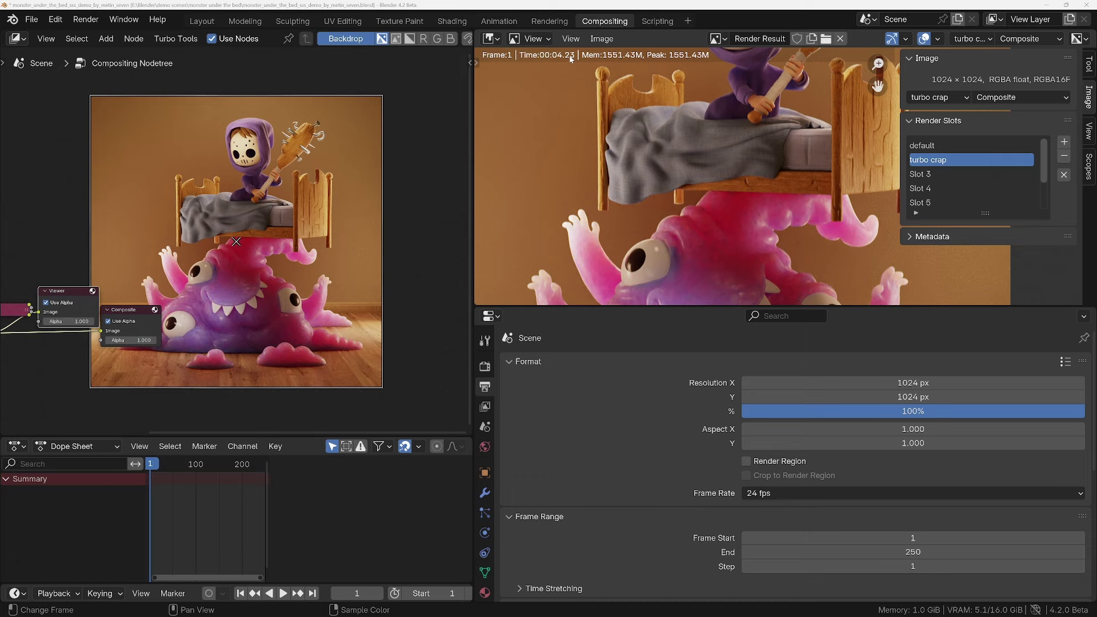
Set resolution to 1920 × 1920, render default Cycles into Slot 3, and name it 'default 1920'
{"action": "type", "text": "1902"}
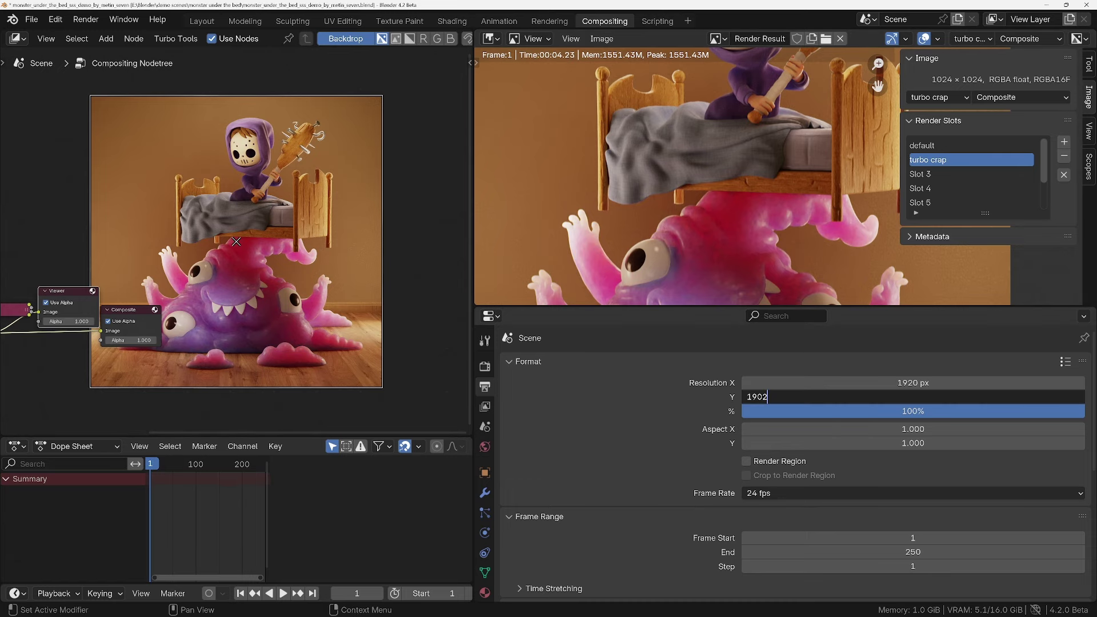
{"action": "key", "text": "BackSpace"}
{"action": "key", "text": "BackSpace"}
{"action": "type", "text": "20"}
{"action": "key", "text": "Return"}
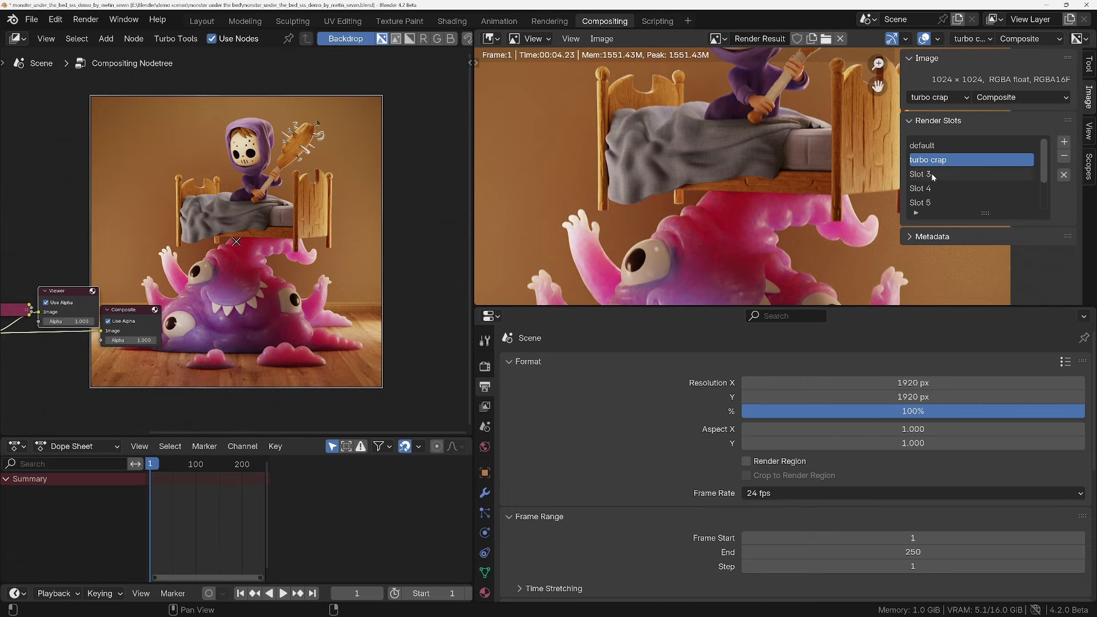
{"action": "left_click", "coordinate": [925, 174]}
{"action": "left_click", "coordinate": [485, 366]}
{"action": "key", "text": "F12"}
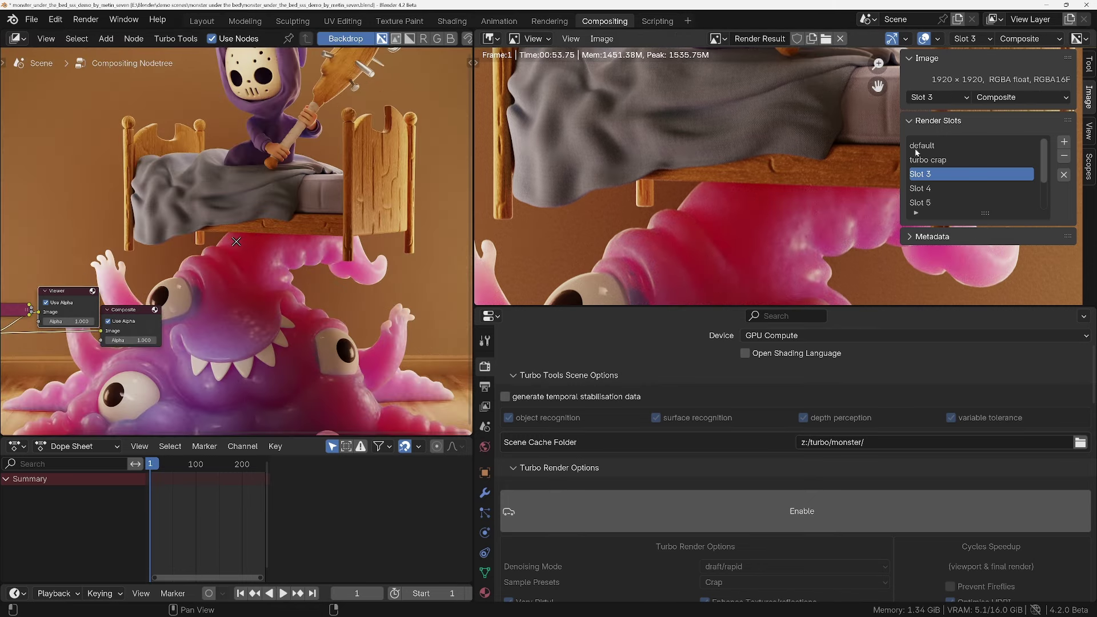
{"action": "double_click", "coordinate": [929, 173]}
{"action": "type", "text": "default 1920"}
{"action": "key", "text": "Return"}
Render the 1920 × 1920 image with Turbo Tools into Slot 4 and fit it in view
{"action": "left_click", "coordinate": [921, 188]}
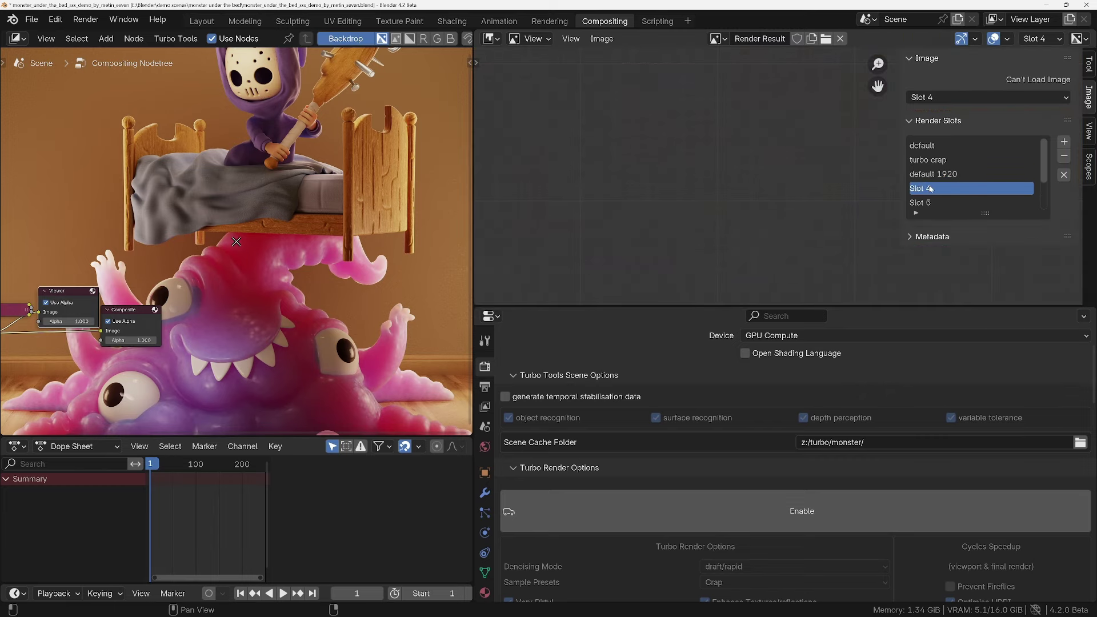
{"action": "double_click", "coordinate": [921, 188]}
{"action": "left_click", "coordinate": [85, 18]}
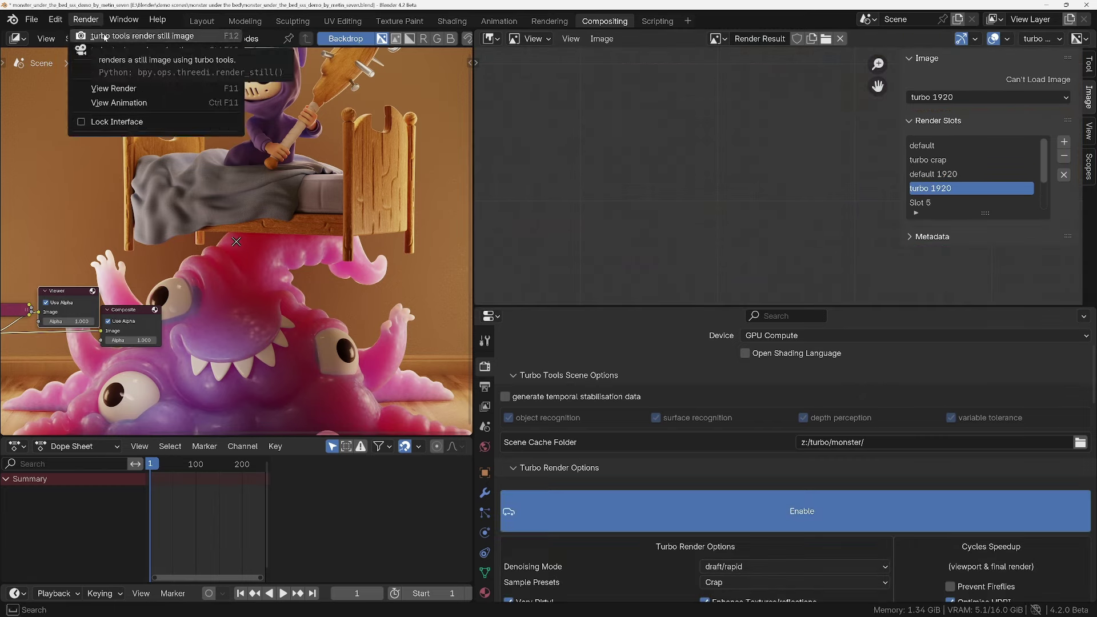
{"action": "left_click", "coordinate": [105, 36]}
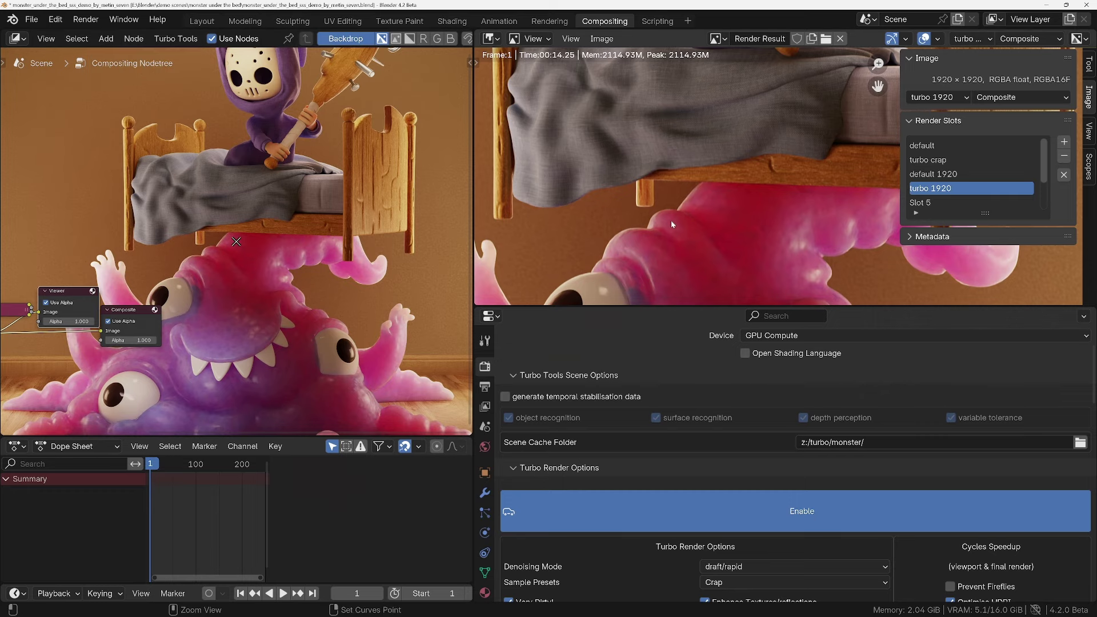
{"action": "key", "text": "ctrl+space"}
{"action": "key", "text": "Home"}
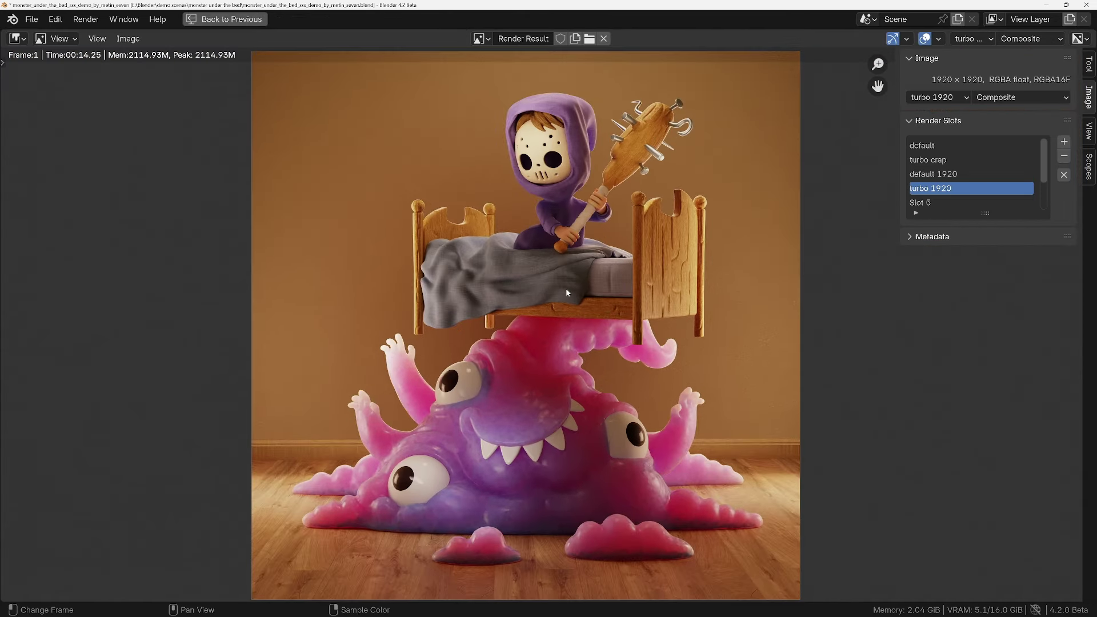
Flip between the default 1920 and turbo 1920 render slots at full view
{"action": "left_click", "coordinate": [934, 175]}
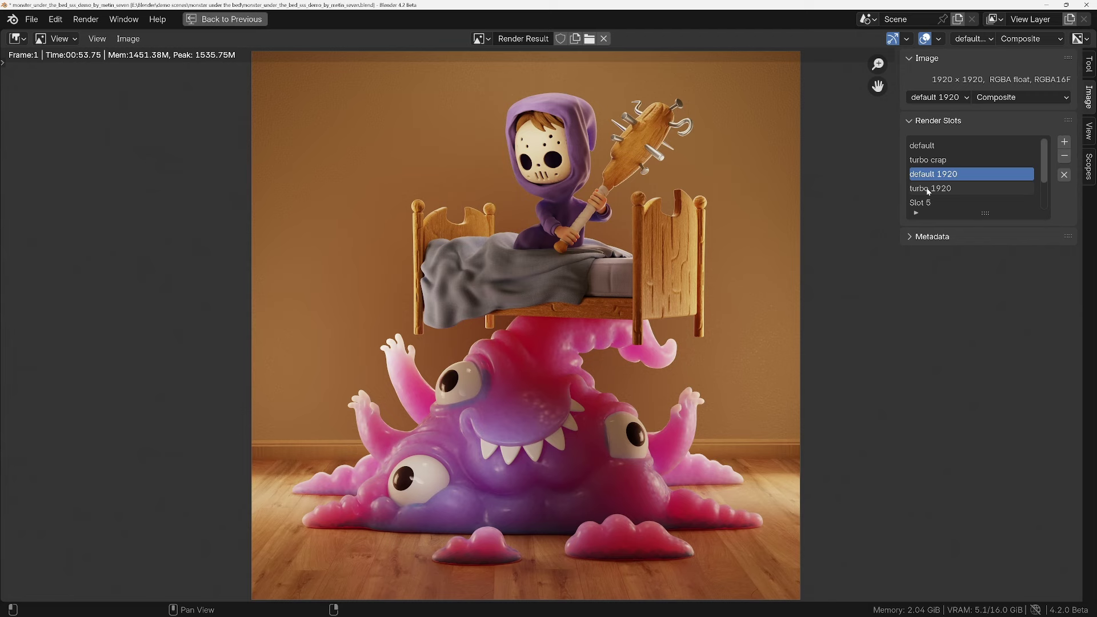
{"action": "left_click", "coordinate": [928, 190]}
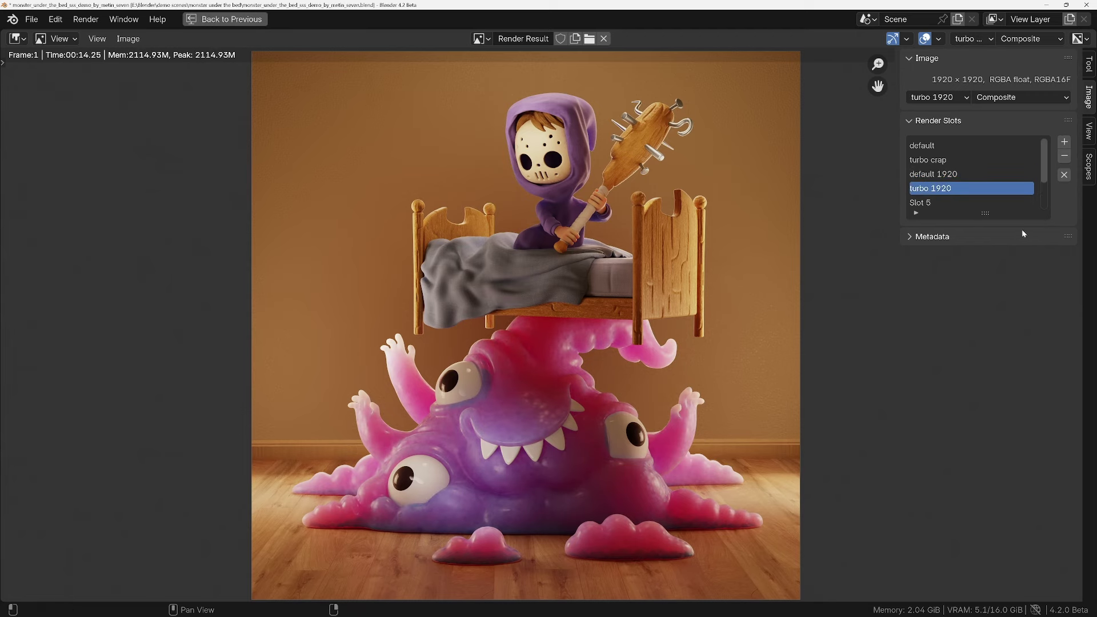
{"action": "left_click", "coordinate": [938, 175]}
{"action": "left_click", "coordinate": [940, 190]}
{"action": "left_click", "coordinate": [938, 175]}
Zoom onto the monster's front feet and compare them between default and turbo 1920
{"action": "scroll", "coordinate": [584, 307], "scroll_direction": "up", "scroll_amount": 5}
{"action": "scroll", "coordinate": [584, 307], "scroll_direction": "down", "scroll_amount": 2}
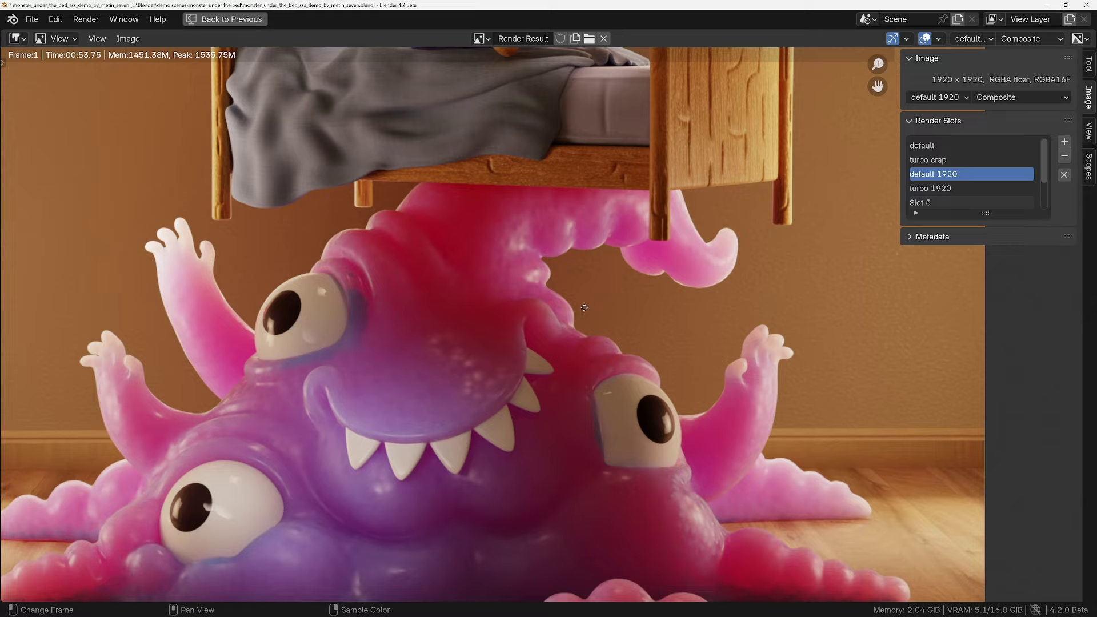
{"action": "middle_click_drag", "start_coordinate": [584, 308], "coordinate": [539, 260]}
{"action": "scroll", "coordinate": [639, 402], "scroll_direction": "up", "scroll_amount": 2}
{"action": "key", "text": "j"}
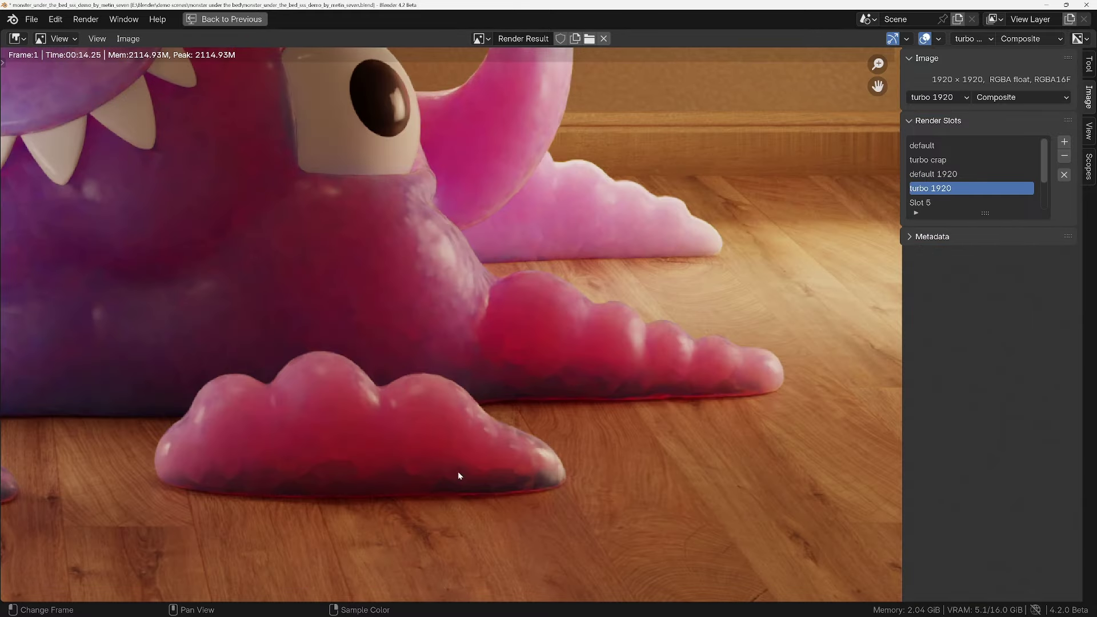
{"action": "scroll", "coordinate": [316, 384], "scroll_direction": "down", "scroll_amount": 2}
{"action": "scroll", "coordinate": [400, 406], "scroll_direction": "up", "scroll_amount": 2}
{"action": "scroll", "coordinate": [482, 404], "scroll_direction": "up", "scroll_amount": 2}
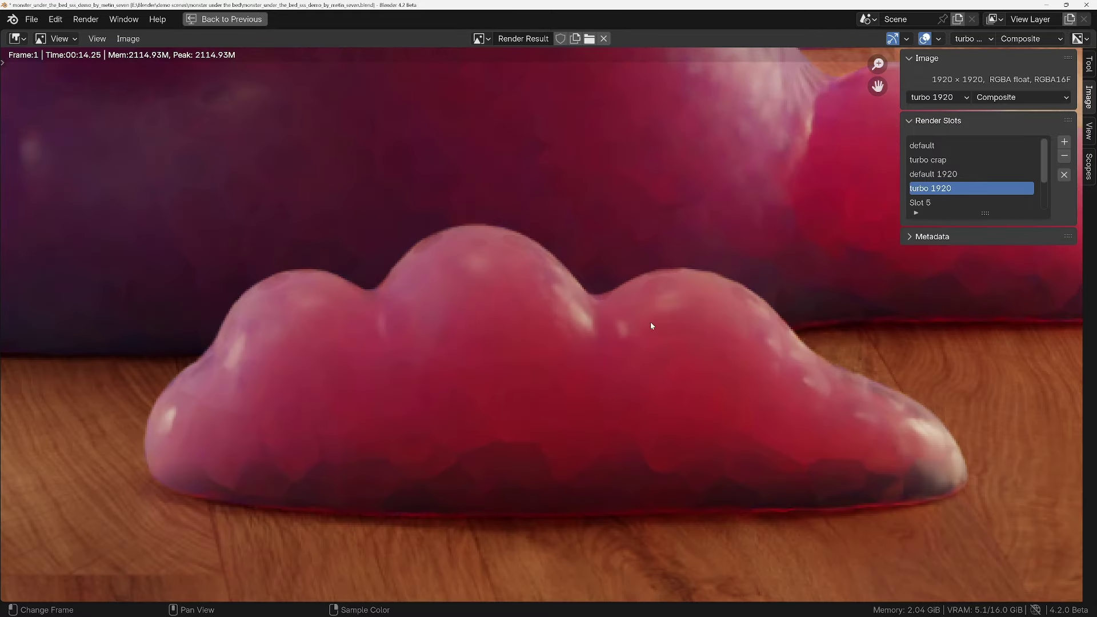
{"action": "left_click", "coordinate": [929, 176]}
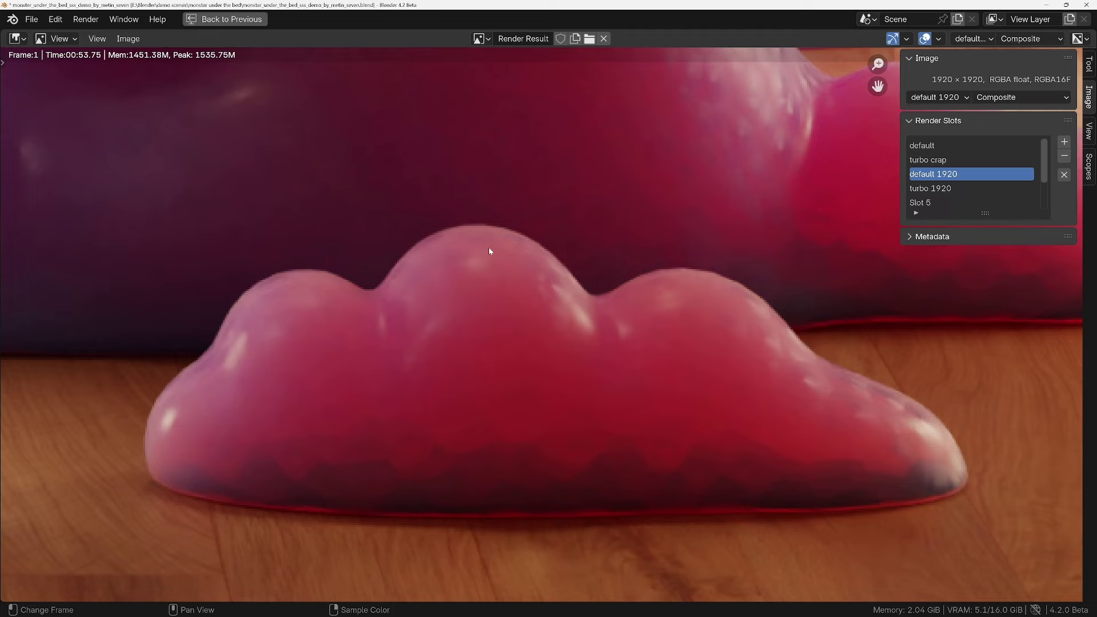
{"action": "scroll", "coordinate": [480, 257], "scroll_direction": "down", "scroll_amount": 3}
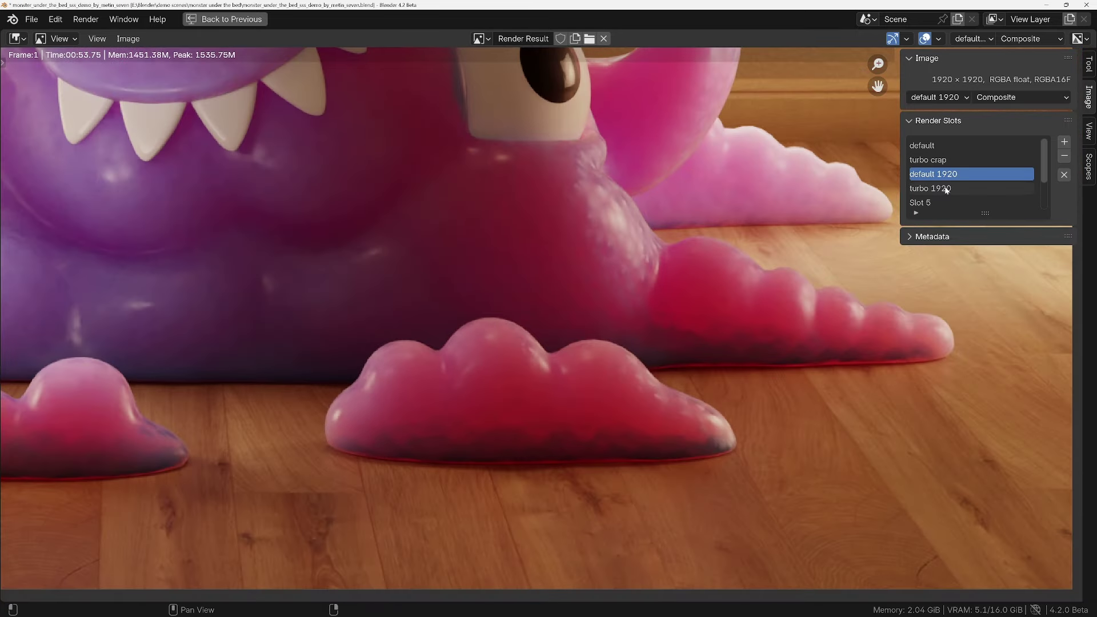
{"action": "left_click", "coordinate": [947, 188]}
Pan to the feet and floorboards and compare the floor in both 1920 renders
{"action": "middle_click_drag", "start_coordinate": [524, 508], "coordinate": [629, 378]}
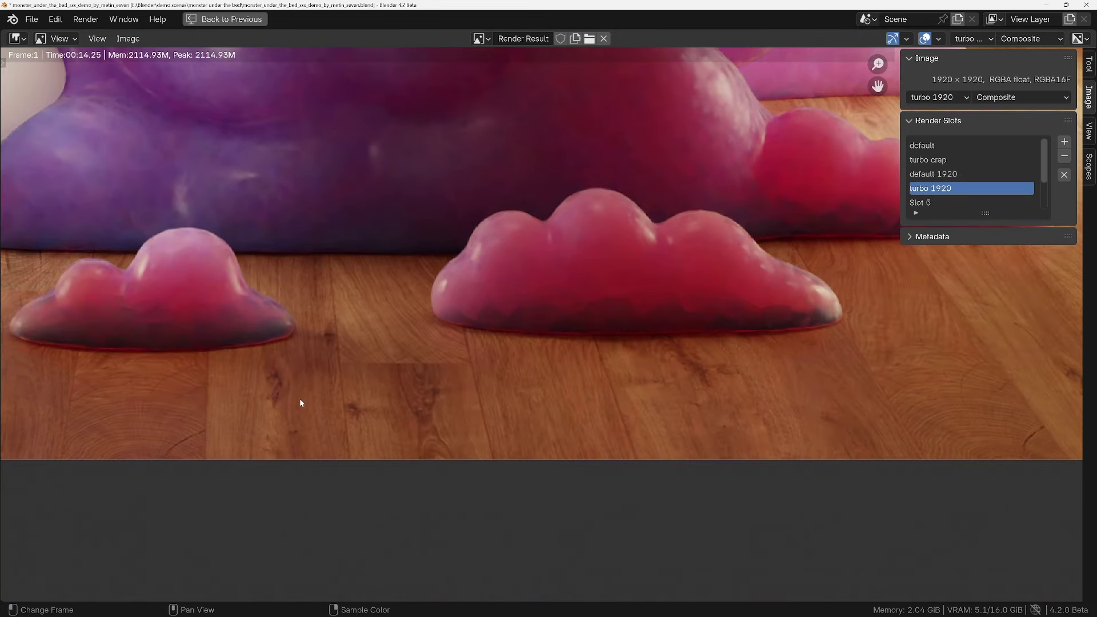
{"action": "scroll", "coordinate": [301, 403], "scroll_direction": "up", "scroll_amount": 1}
{"action": "left_click", "coordinate": [934, 174]}
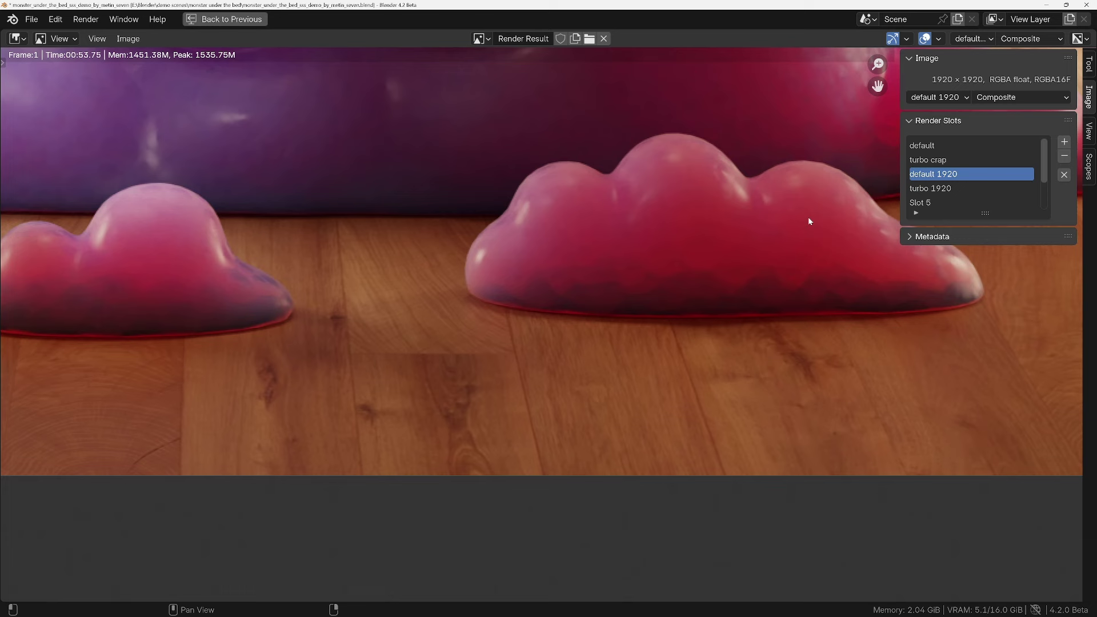
{"action": "scroll", "coordinate": [289, 345], "scroll_direction": "up", "scroll_amount": 4}
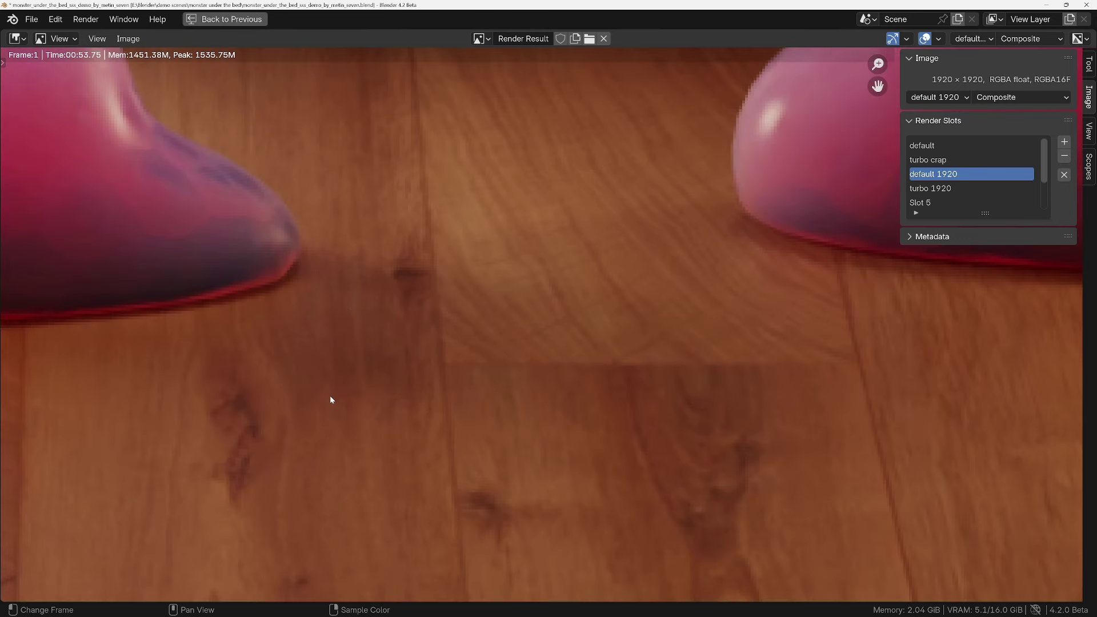
{"action": "left_click", "coordinate": [937, 189]}
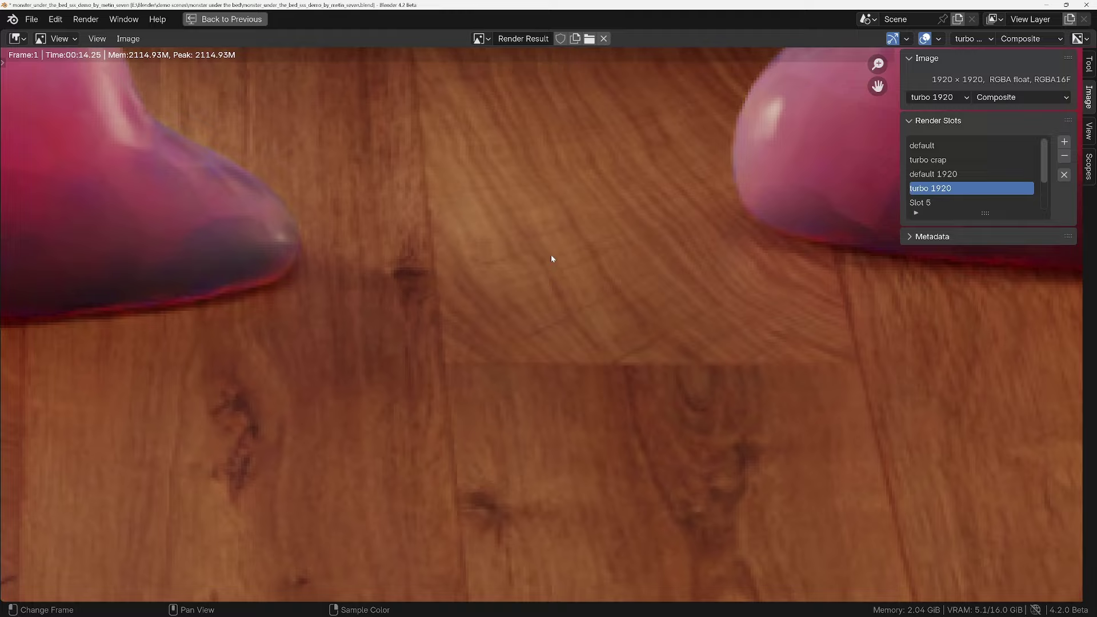
{"action": "scroll", "coordinate": [496, 265], "scroll_direction": "down", "scroll_amount": 5}
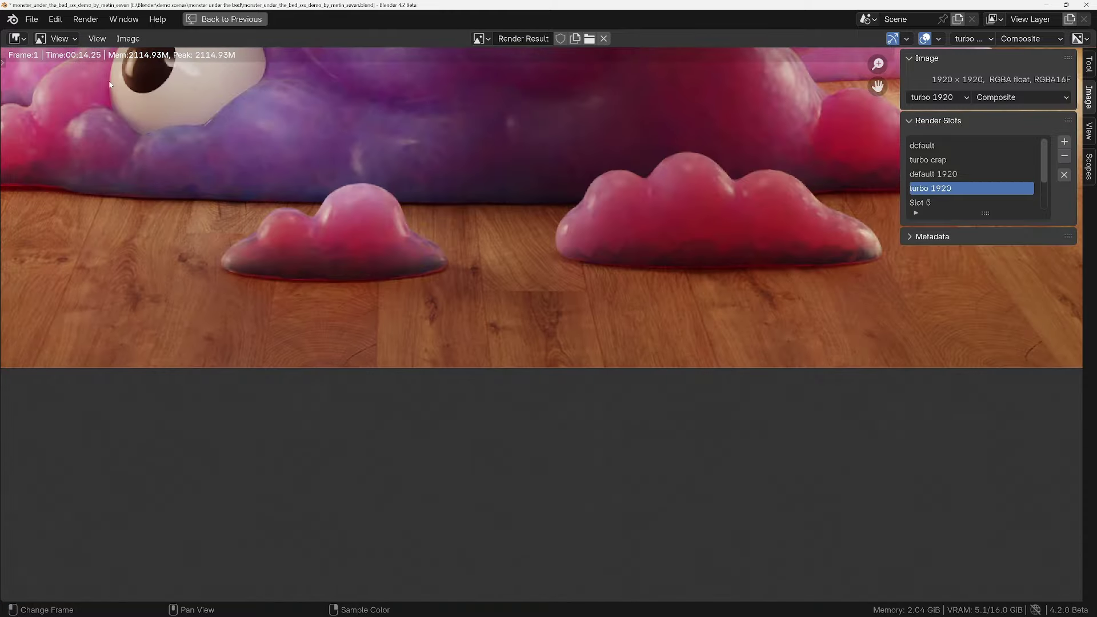
Toggle repeatedly between default and turbo 1920, ending on the default 1920 render
{"action": "left_click", "coordinate": [937, 174]}
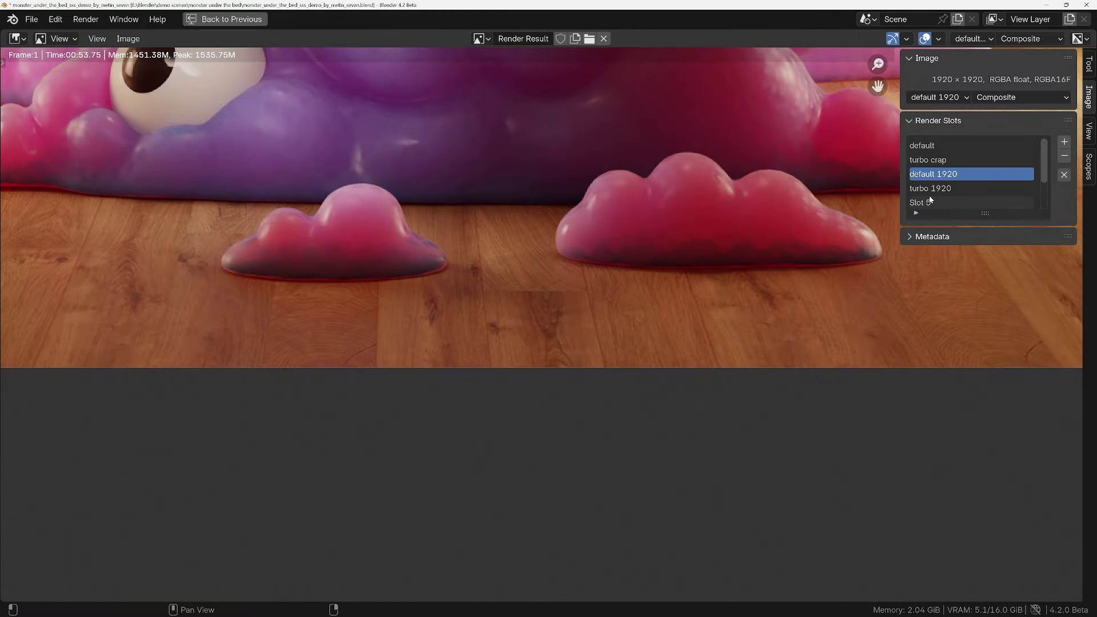
{"action": "left_click", "coordinate": [941, 189]}
{"action": "left_click", "coordinate": [938, 175]}
{"action": "left_click", "coordinate": [930, 189]}
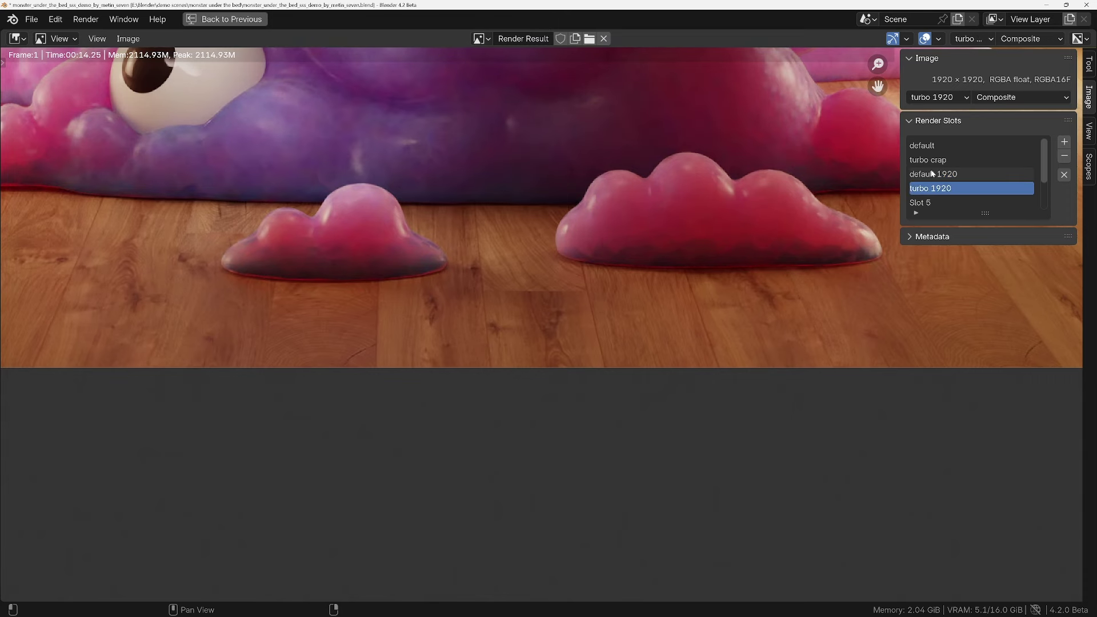
{"action": "left_click", "coordinate": [937, 175]}
{"action": "scroll", "coordinate": [673, 224], "scroll_direction": "down", "scroll_amount": 5}
{"action": "scroll", "coordinate": [673, 188], "scroll_direction": "up", "scroll_amount": 8}
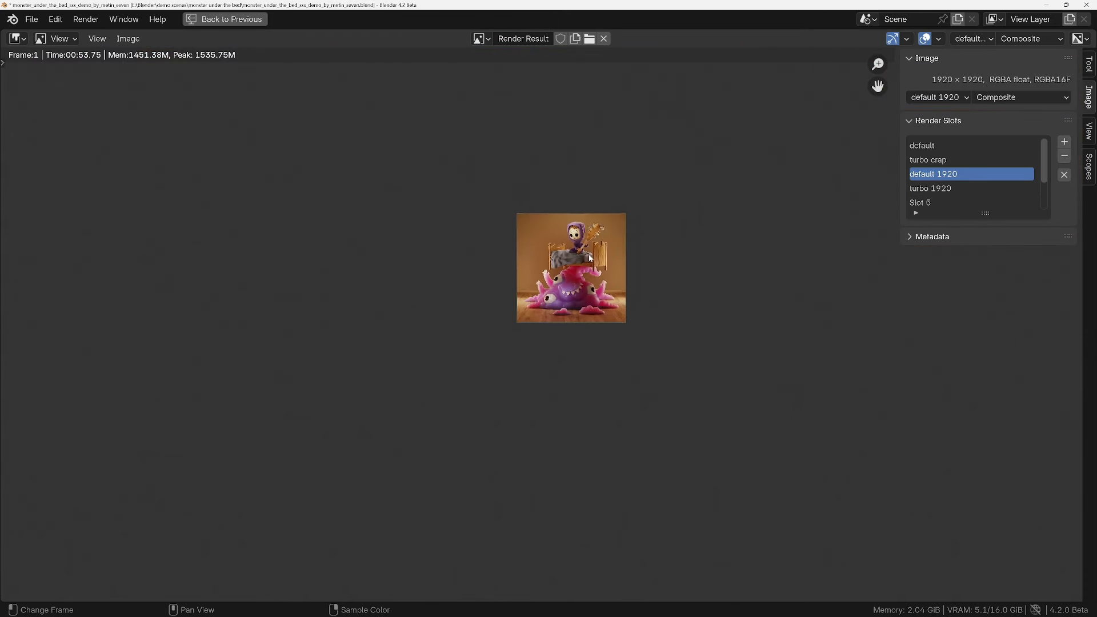